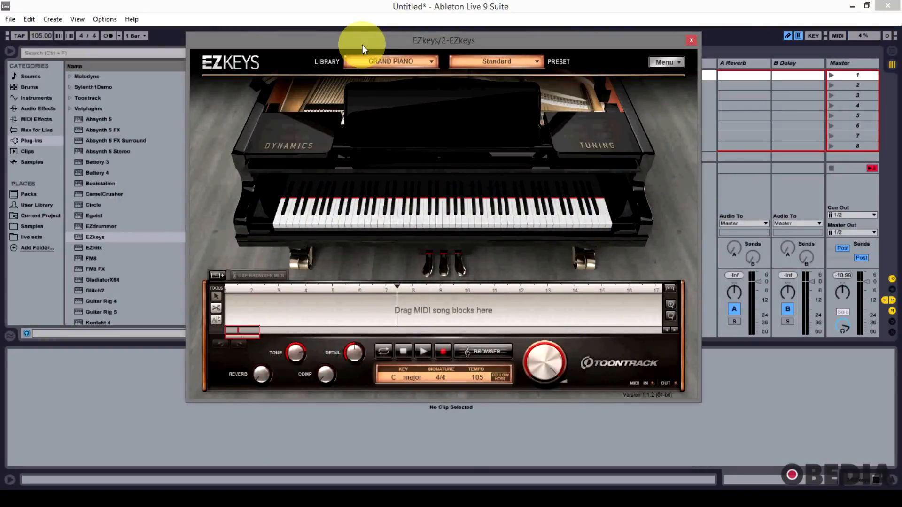
pyautogui.moveTo(357, 43)
pyautogui.mouseDown()
pyautogui.moveTo(351, 56)
pyautogui.moveTo(354, 41)
pyautogui.mouseUp()
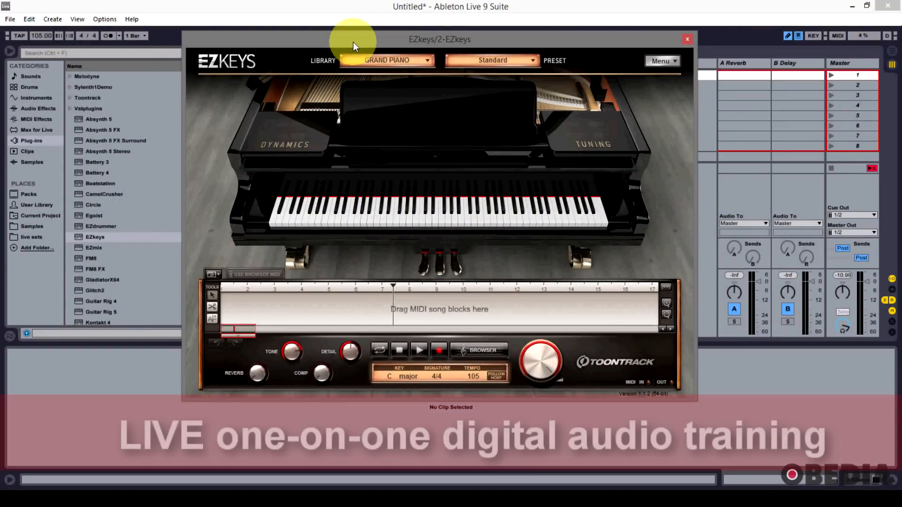
pyautogui.moveTo(353, 41)
pyautogui.mouseDown()
pyautogui.moveTo(351, 60)
pyautogui.moveTo(359, 26)
pyautogui.moveTo(355, 43)
pyautogui.mouseUp()
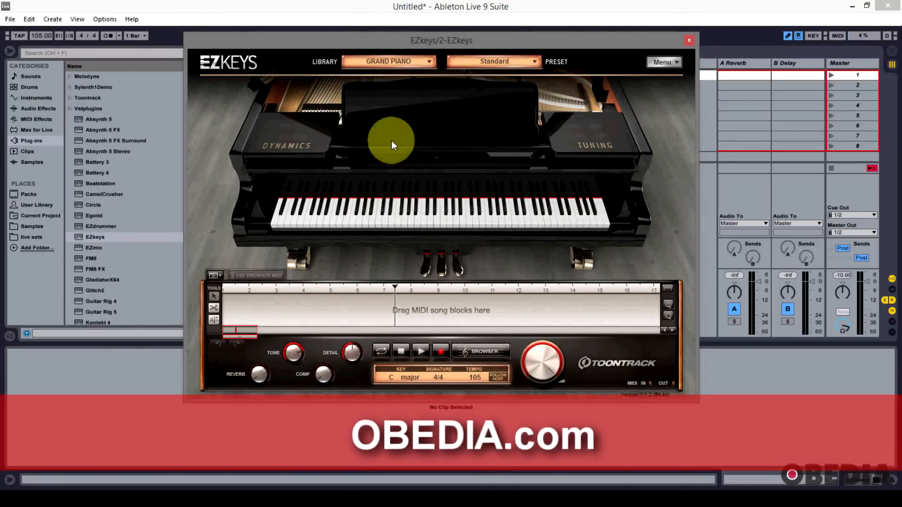
pyautogui.moveTo(400, 48); pyautogui.dragTo(397, 41)
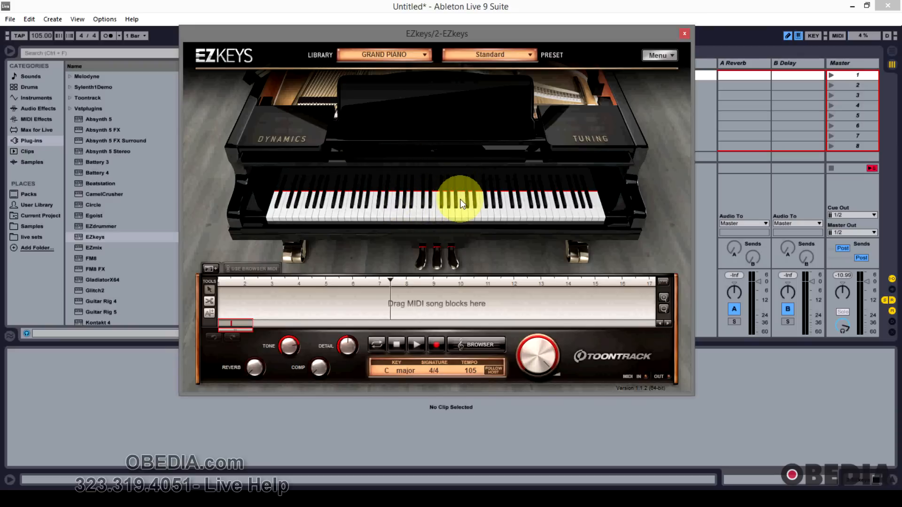
# Step: Play notes on the piano instrument using the computer keyboard
pyautogui.press('a')
pyautogui.press('s')
pyautogui.press('d')
pyautogui.press('f')
pyautogui.press('g')
pyautogui.press('h')
pyautogui.press('j')
pyautogui.press('k')
pyautogui.press('a')
pyautogui.press('d')
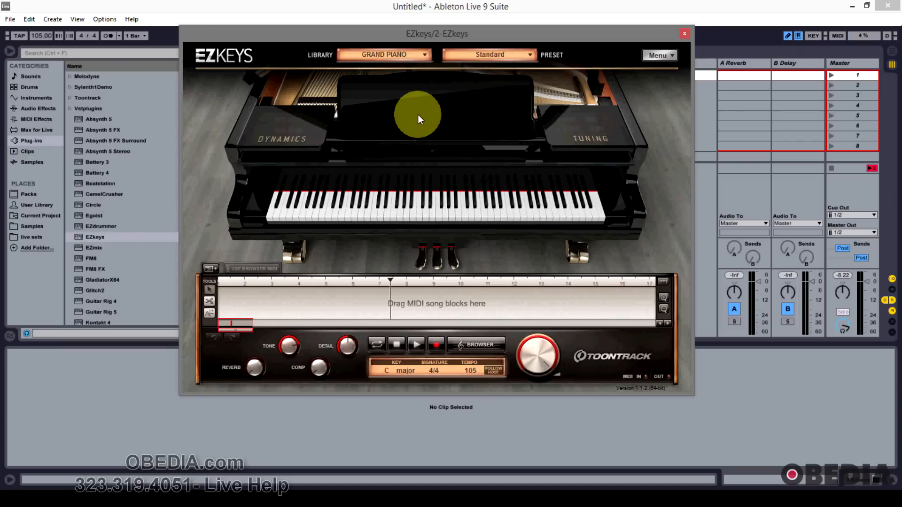
# Step: Open the instrument library list to view the available pianos, then close it
pyautogui.moveTo(439, 31)
pyautogui.mouseDown()
pyautogui.moveTo(489, 35)
pyautogui.moveTo(458, 30)
pyautogui.moveTo(444, 14)
pyautogui.moveTo(450, 29)
pyautogui.mouseUp()
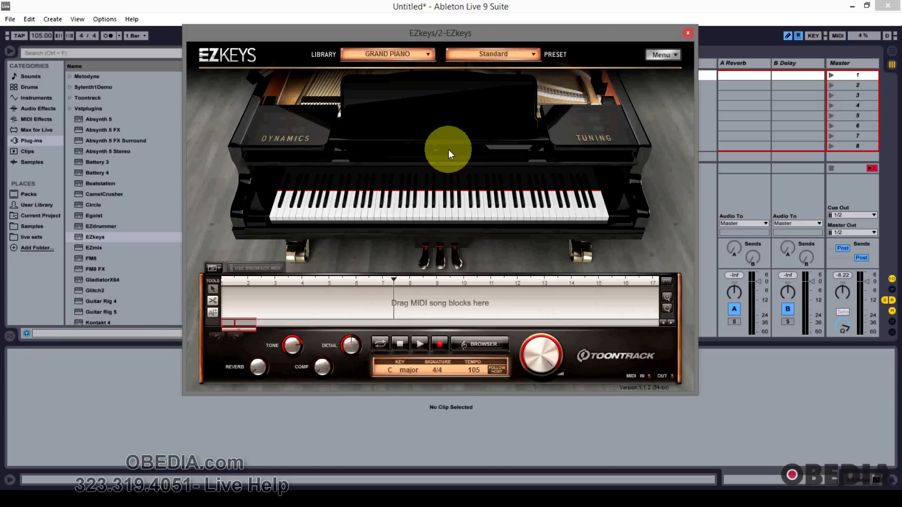
pyautogui.moveTo(468, 36); pyautogui.dragTo(472, 32)
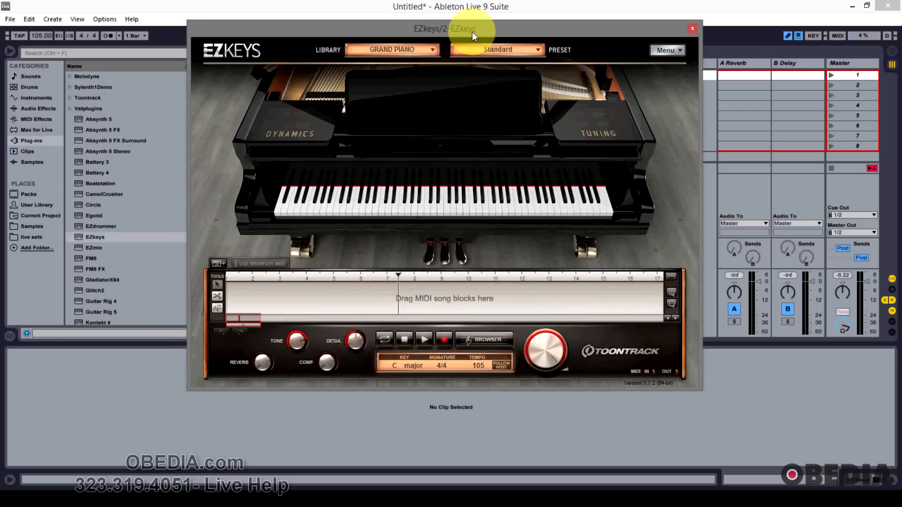
pyautogui.moveTo(443, 34); pyautogui.dragTo(455, 34)
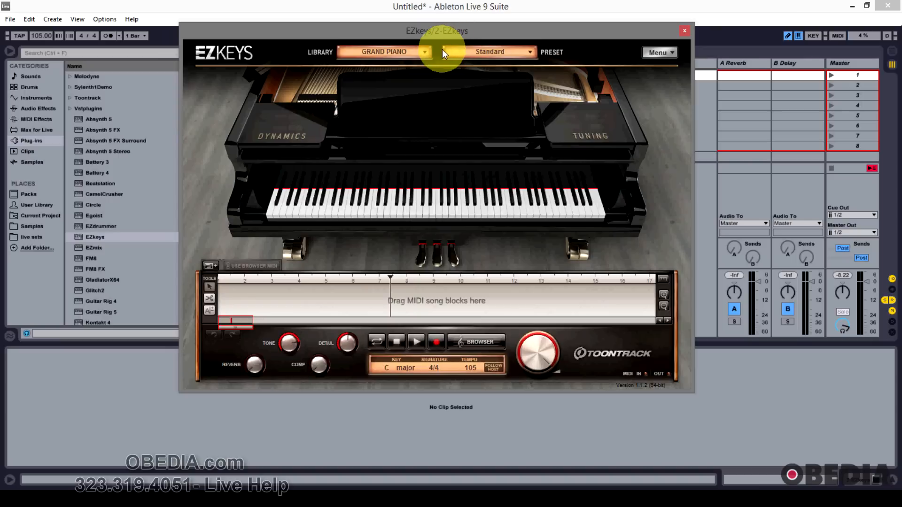
pyautogui.click(410, 53)
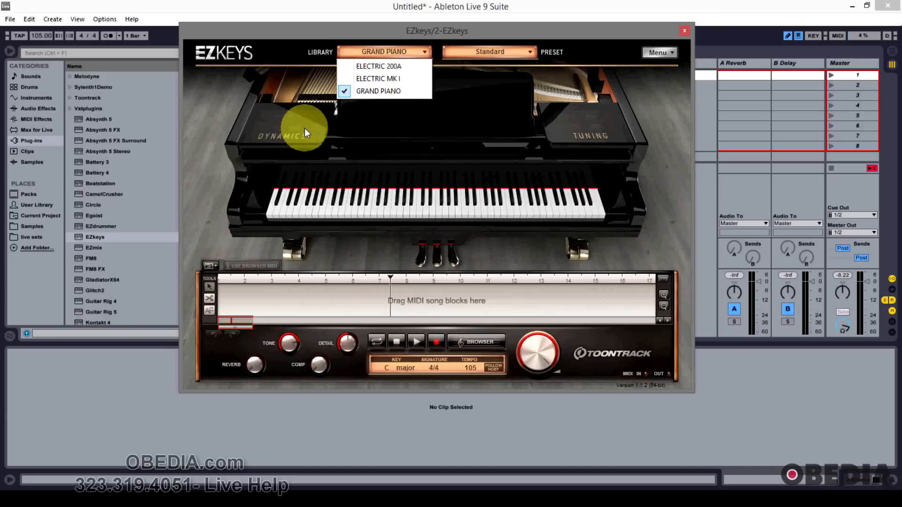
pyautogui.click(298, 47)
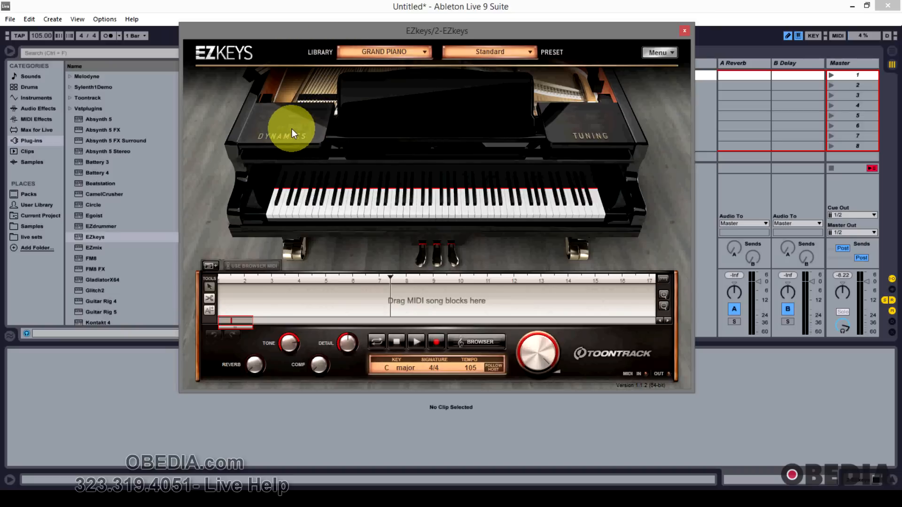
# Step: Open and close the piano's Dynamics and Tuning settings panels, then play a key
pyautogui.click(292, 129)
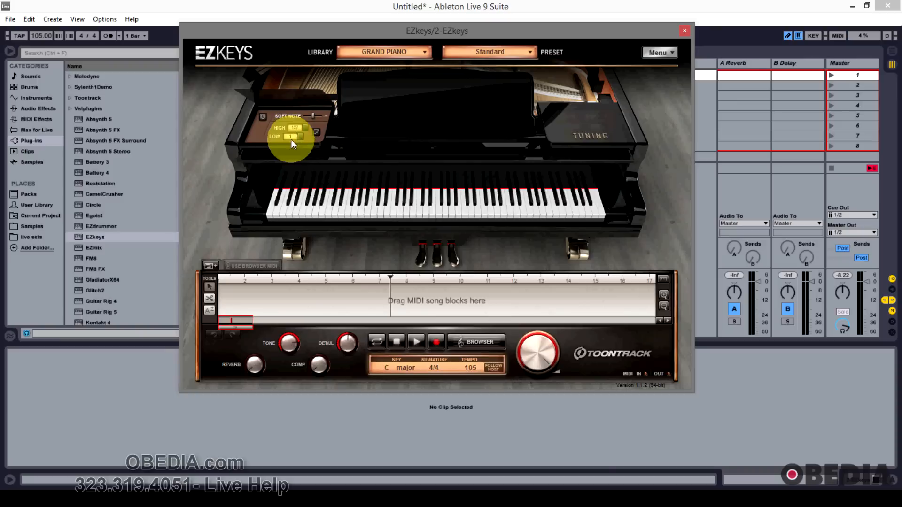
pyautogui.click(557, 134)
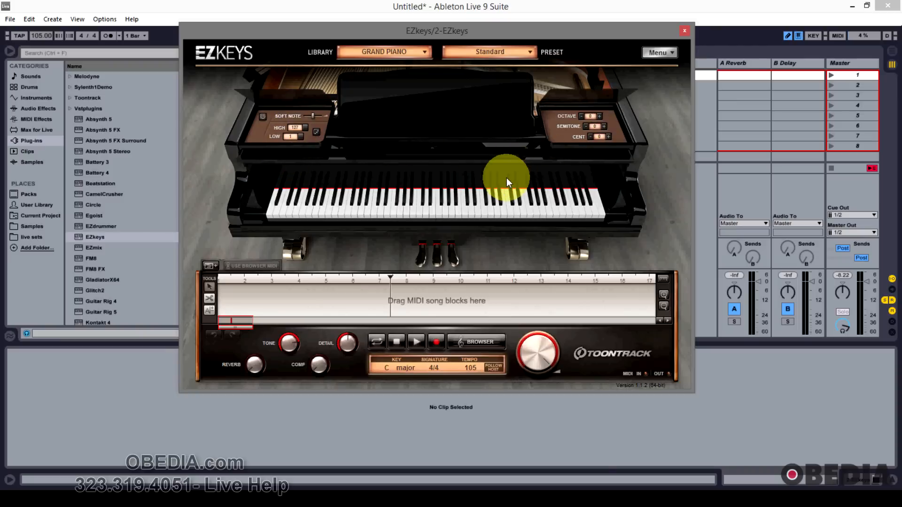
pyautogui.click(573, 96)
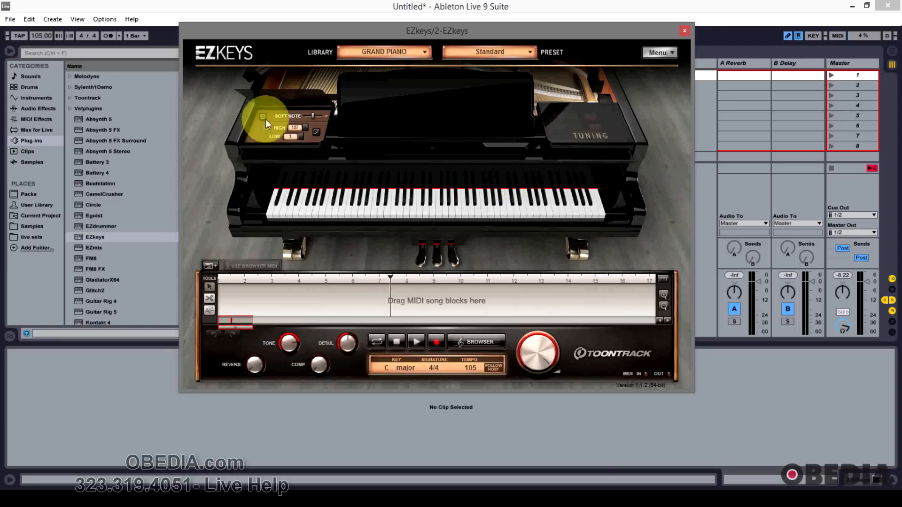
pyautogui.click(281, 92)
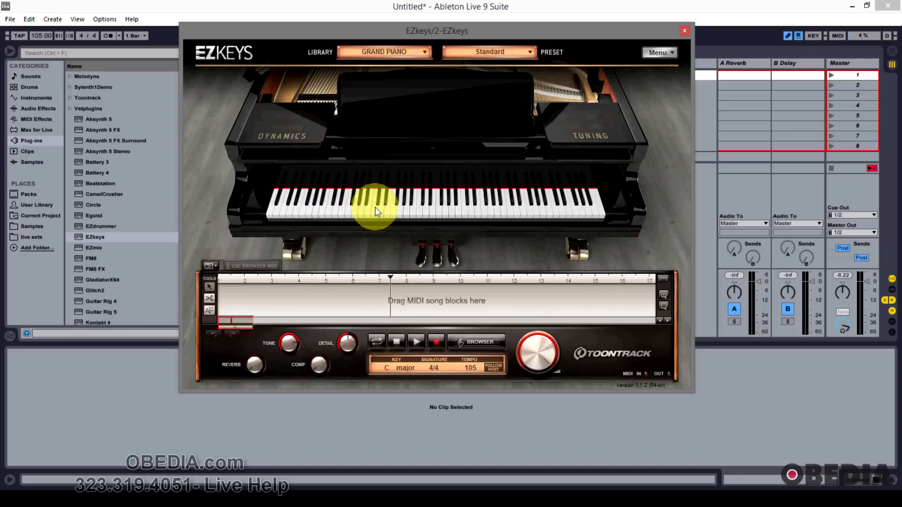
pyautogui.click(391, 209)
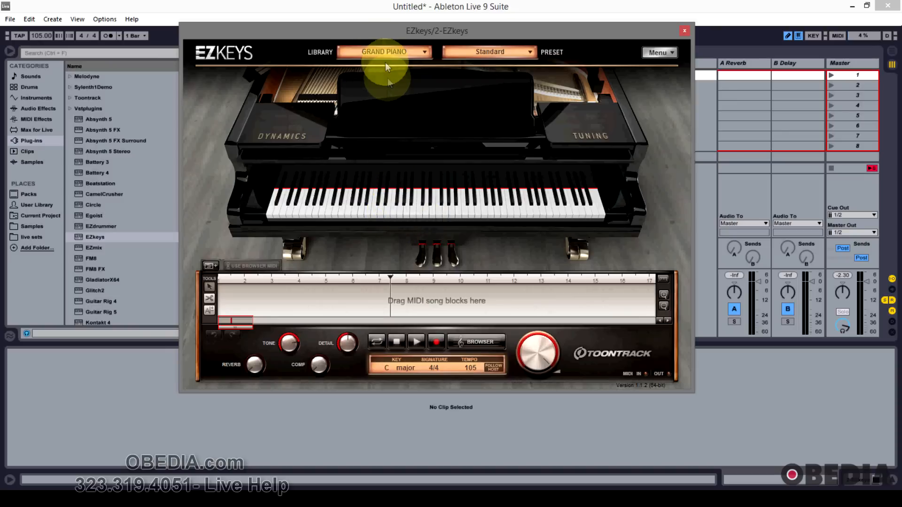
# Step: Open the MIDI browser and select the Soul/RnB Swing 6/8 folder, Slow 60 BPM Intro
pyautogui.moveTo(387, 32); pyautogui.dragTo(383, 20)
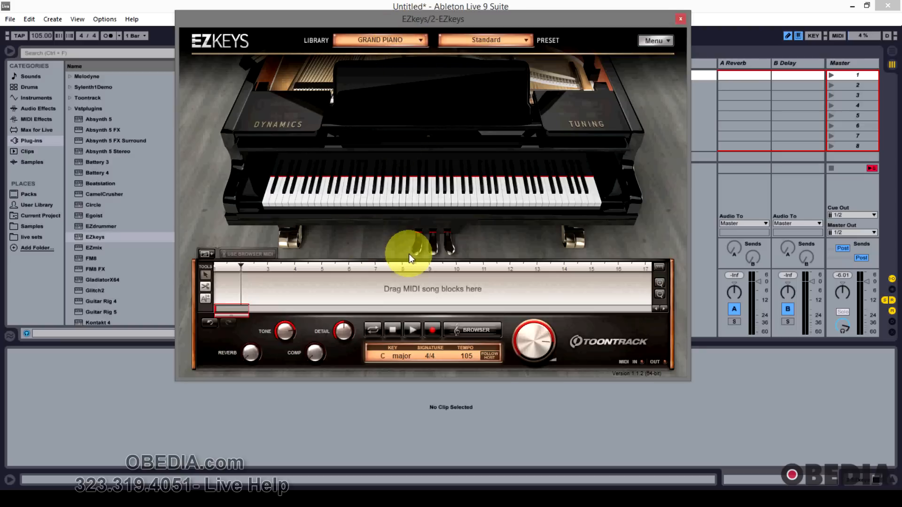
pyautogui.click(476, 331)
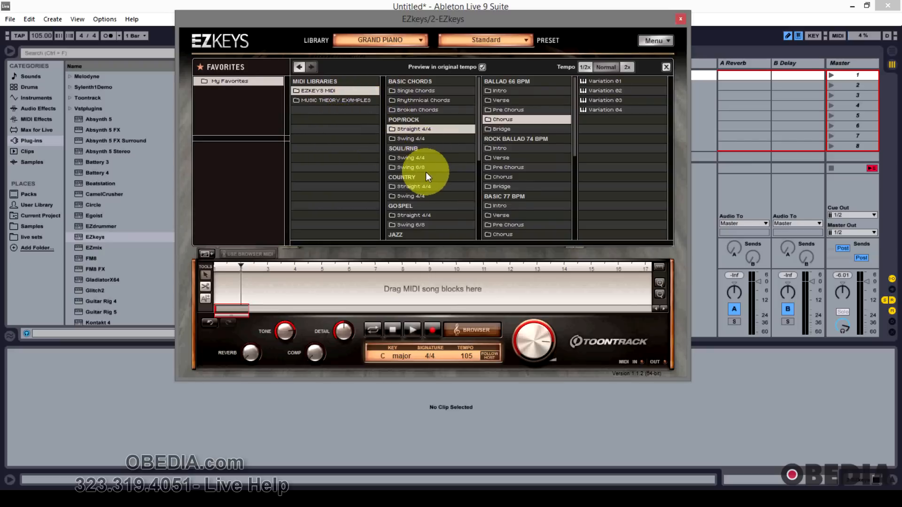
pyautogui.scroll(-3, 426, 171)
pyautogui.scroll(-6, 425, 174)
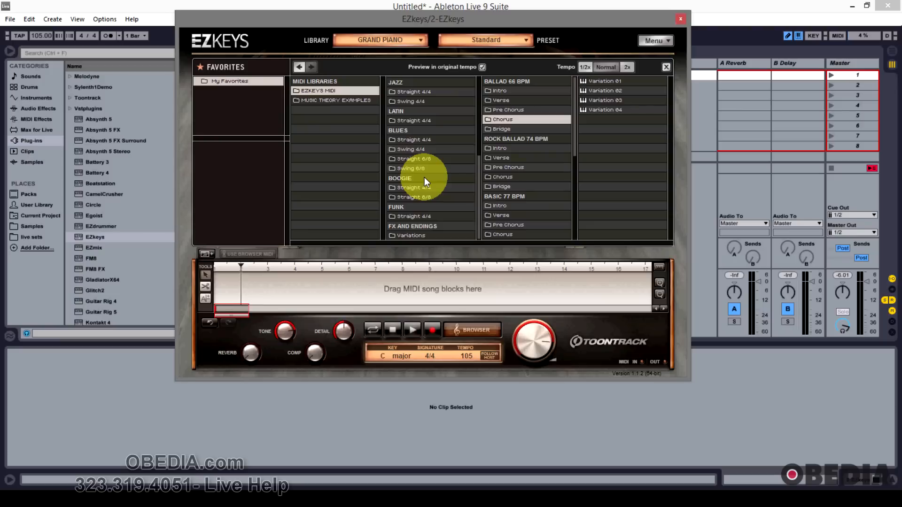
pyautogui.scroll(9, 421, 183)
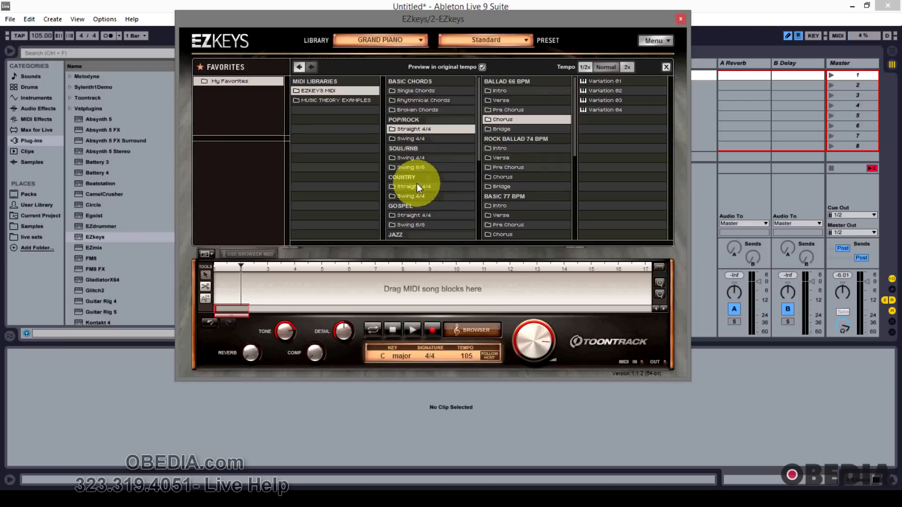
pyautogui.click(410, 168)
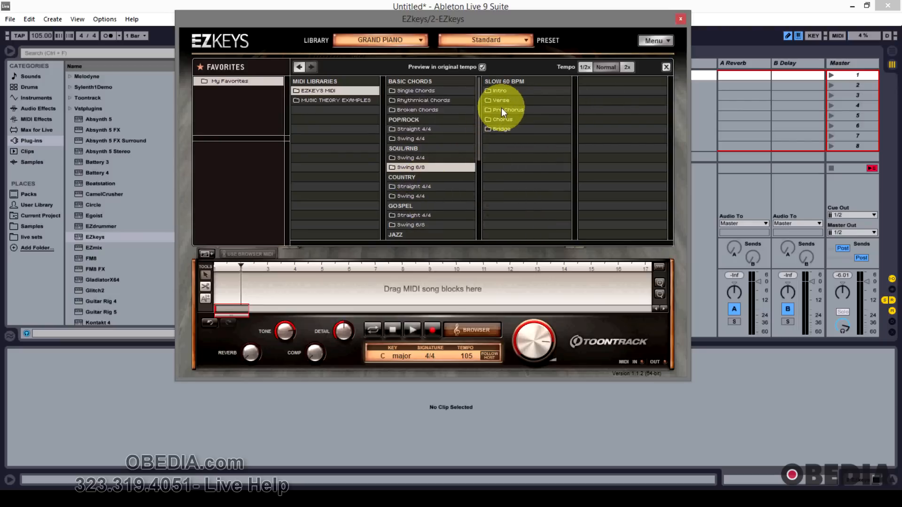
pyautogui.click(502, 91)
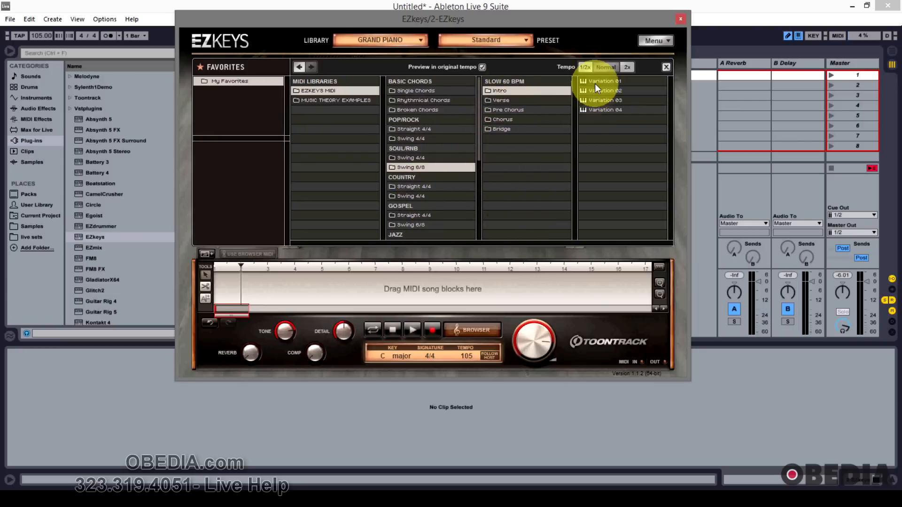
# Step: Place Intro Variation 01 and Variation 02 one after another on the song track
pyautogui.moveTo(593, 88); pyautogui.dragTo(219, 290)
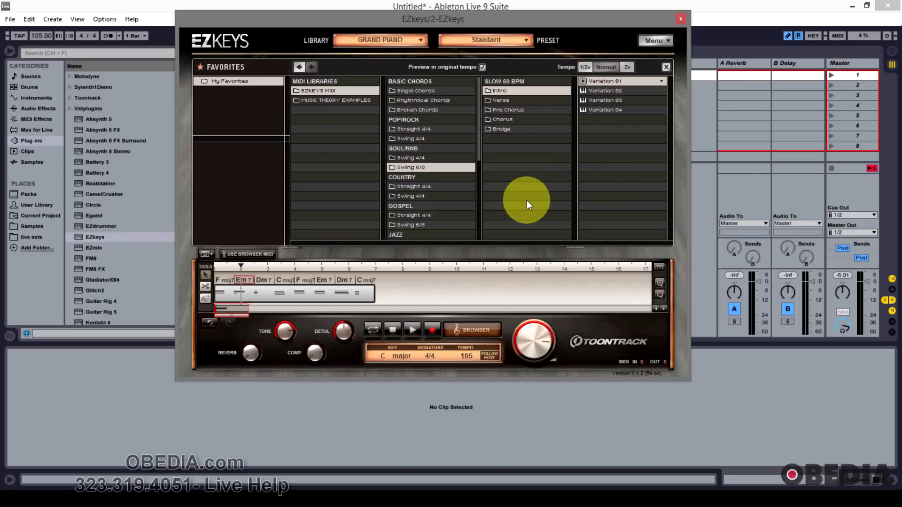
pyautogui.moveTo(610, 90); pyautogui.dragTo(380, 287)
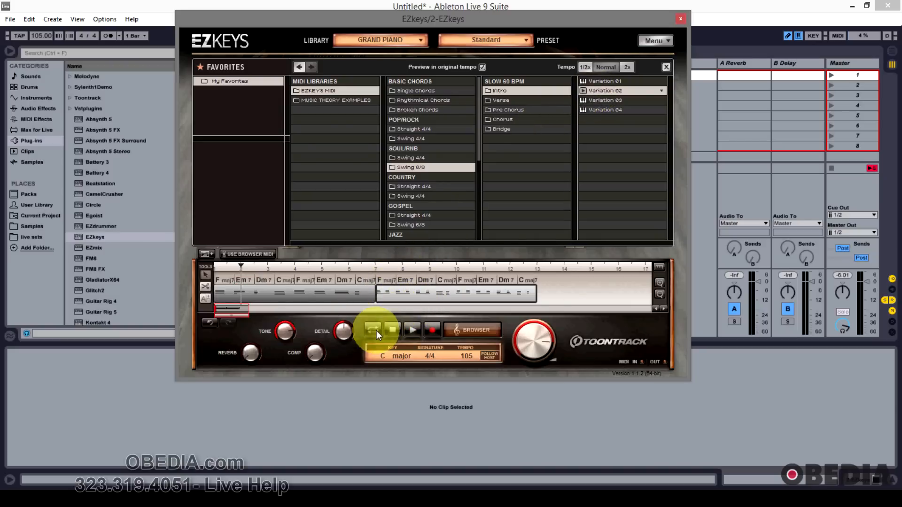
# Step: Play back the song track and stop playback
pyautogui.click(395, 334)
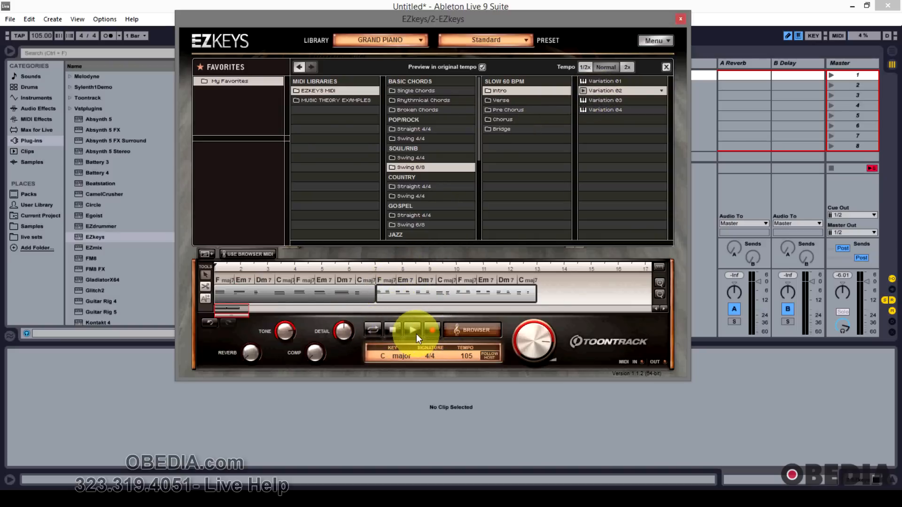
pyautogui.click(416, 334)
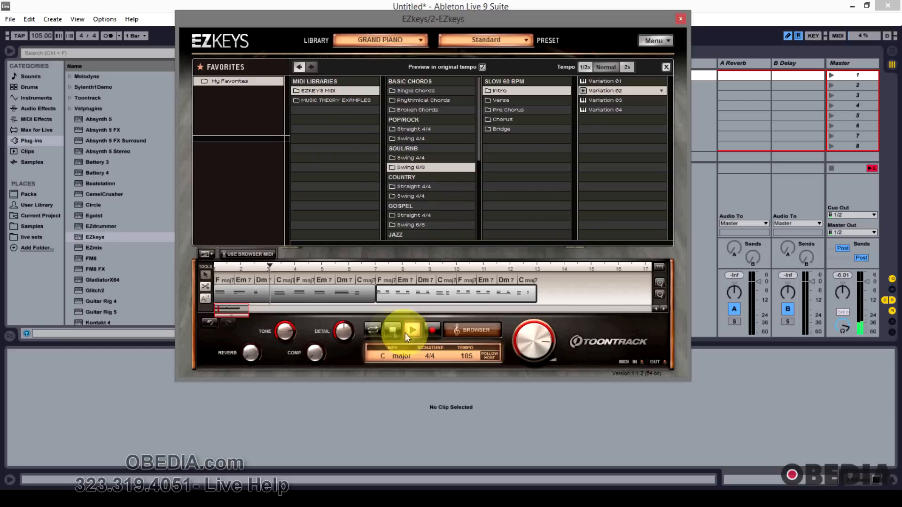
pyautogui.click(395, 330)
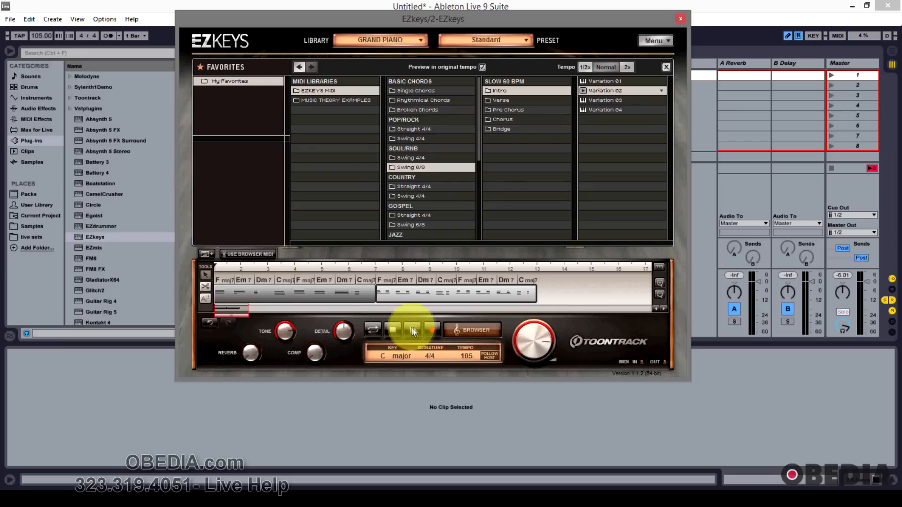
# Step: Drag Intro variations from the browser into the first two clip slots of the EZkeys track
pyautogui.moveTo(384, 21); pyautogui.dragTo(457, 51)
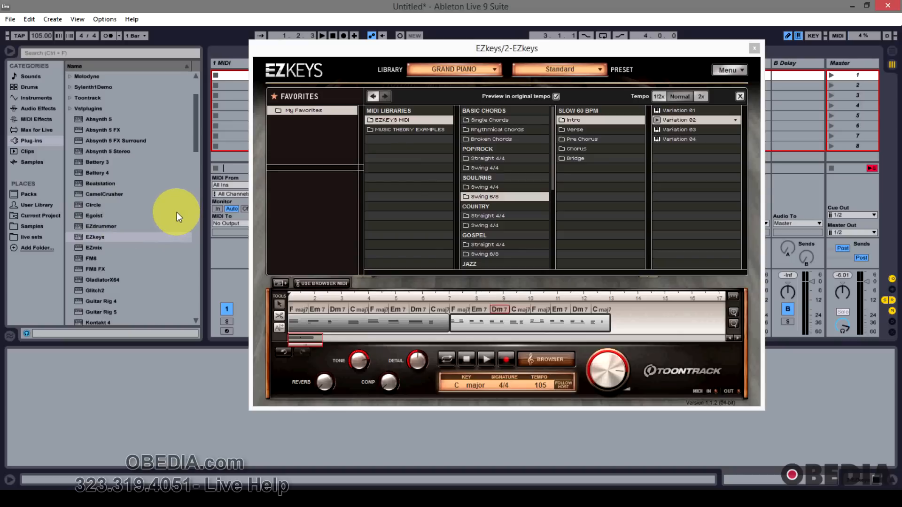
pyautogui.moveTo(375, 42); pyautogui.dragTo(543, 46)
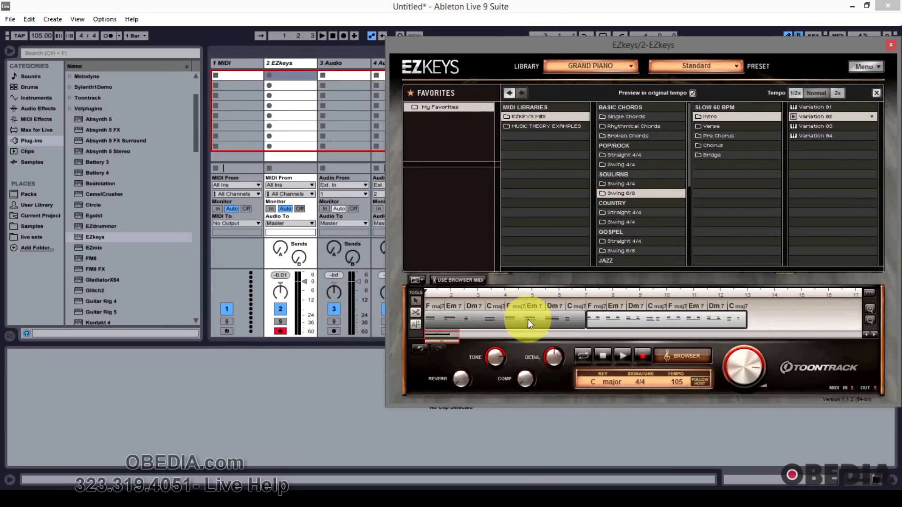
pyautogui.moveTo(813, 116); pyautogui.dragTo(290, 76)
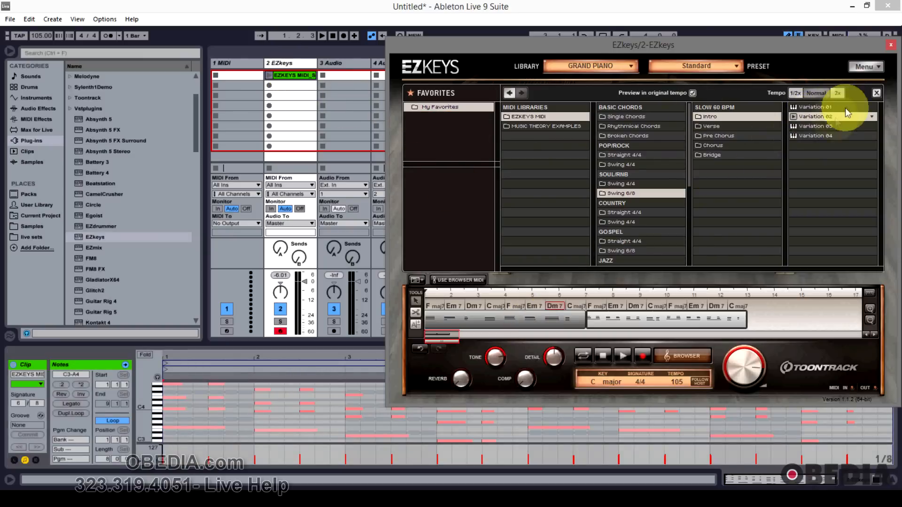
pyautogui.moveTo(831, 126); pyautogui.dragTo(285, 88)
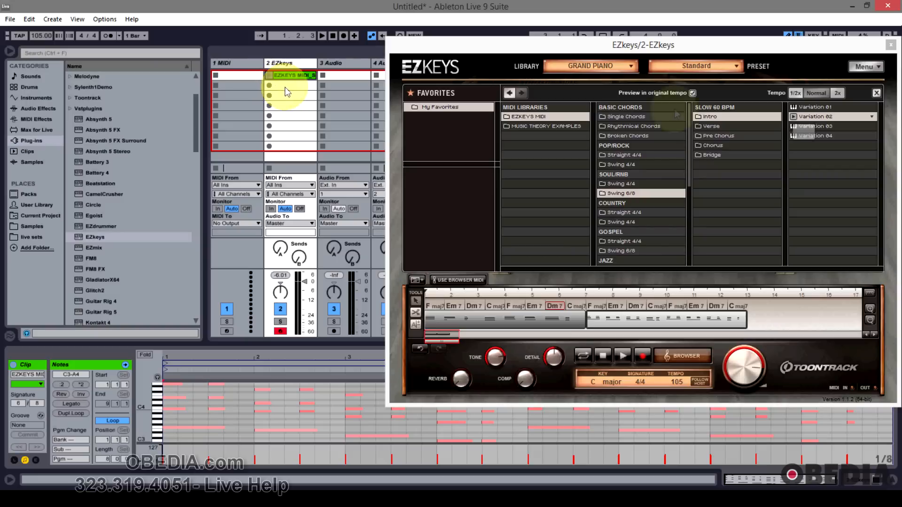
pyautogui.click(817, 127)
pyautogui.moveTo(822, 126); pyautogui.dragTo(292, 86)
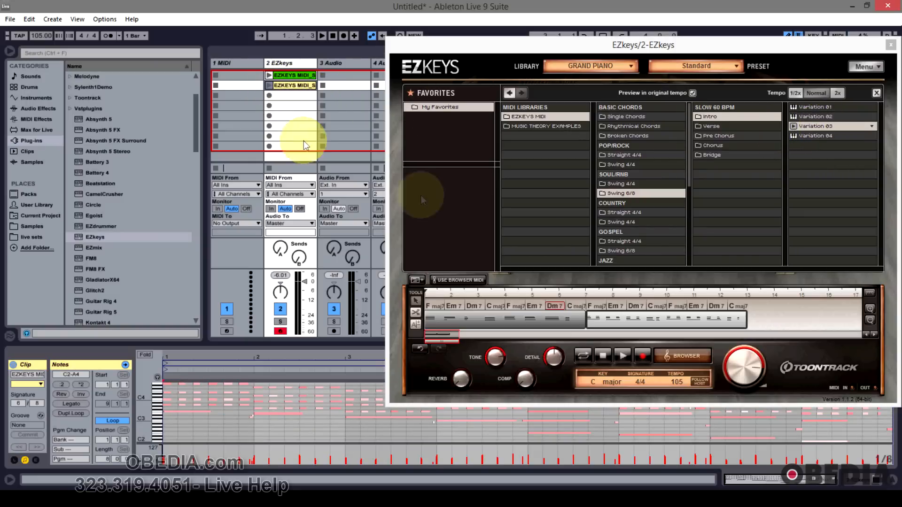
# Step: Remove both MIDI blocks from the song track
pyautogui.moveTo(554, 46); pyautogui.dragTo(410, 48)
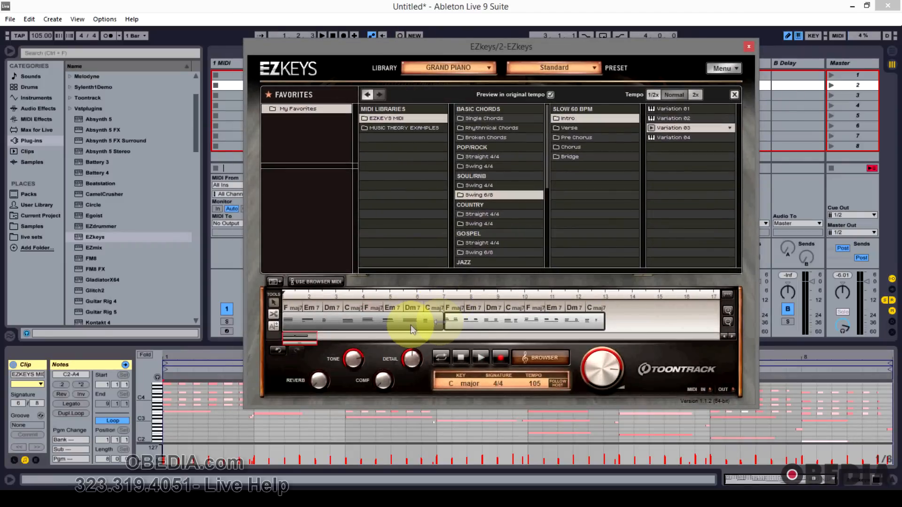
pyautogui.click(388, 324)
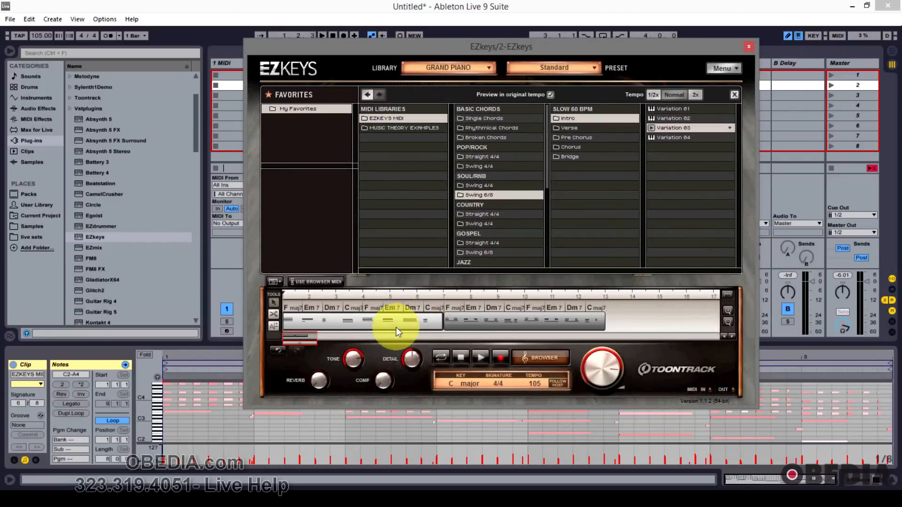
pyautogui.rightClick(390, 322)
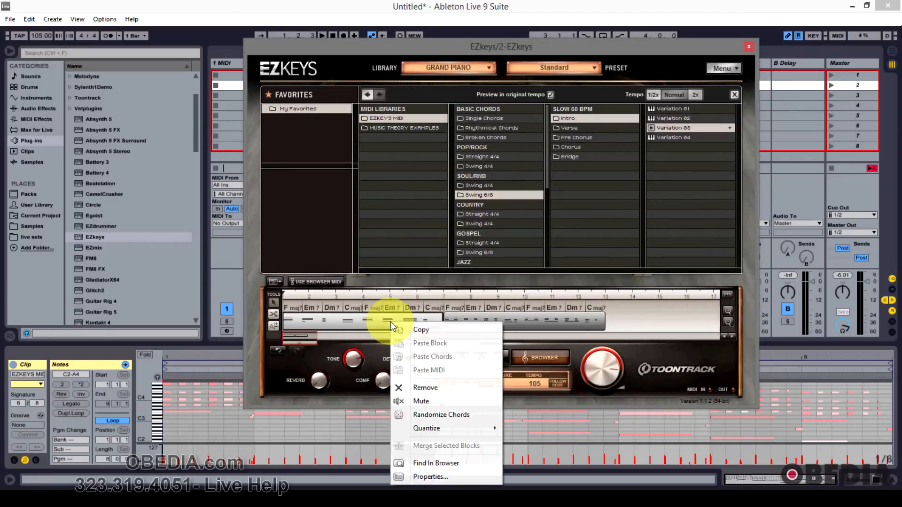
pyautogui.click(441, 392)
pyautogui.rightClick(475, 320)
pyautogui.click(513, 384)
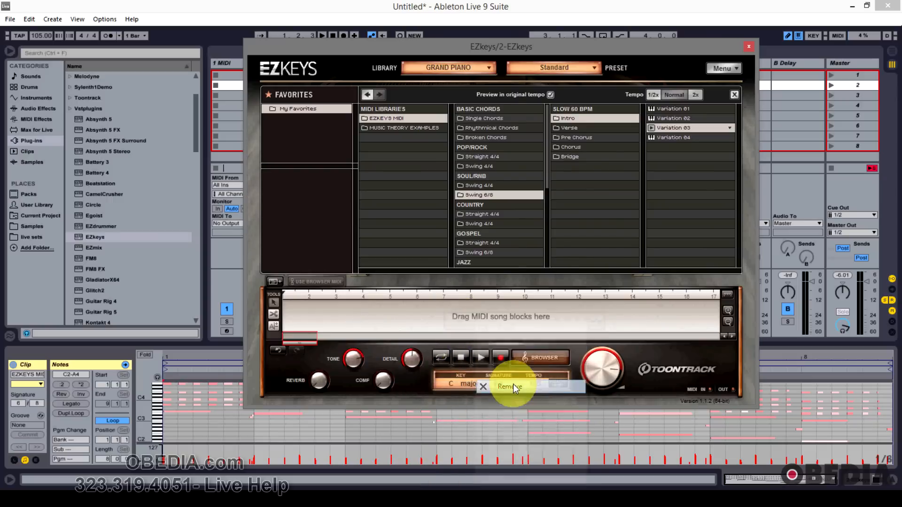
pyautogui.moveTo(456, 53); pyautogui.dragTo(561, 56)
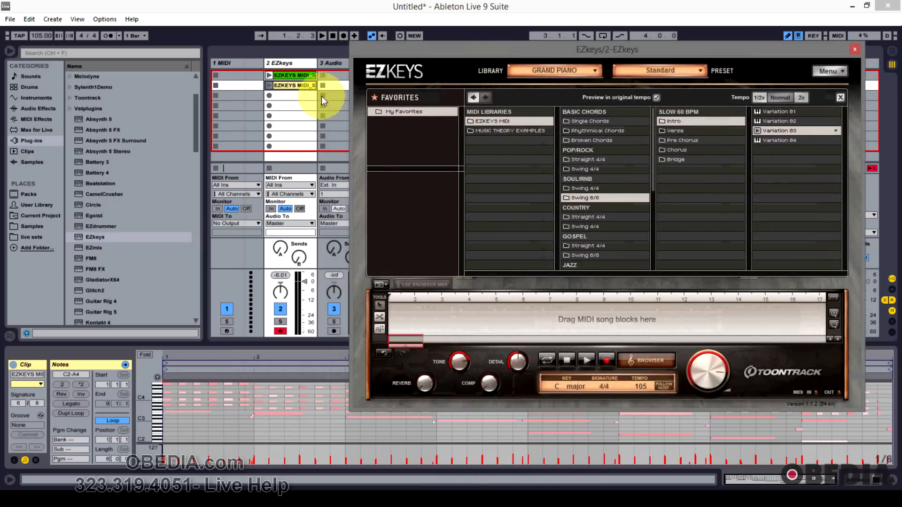
# Step: Play the two clips on the EZkeys track, reposition the plugin window and stop playback
pyautogui.click(271, 75)
pyautogui.click(270, 75)
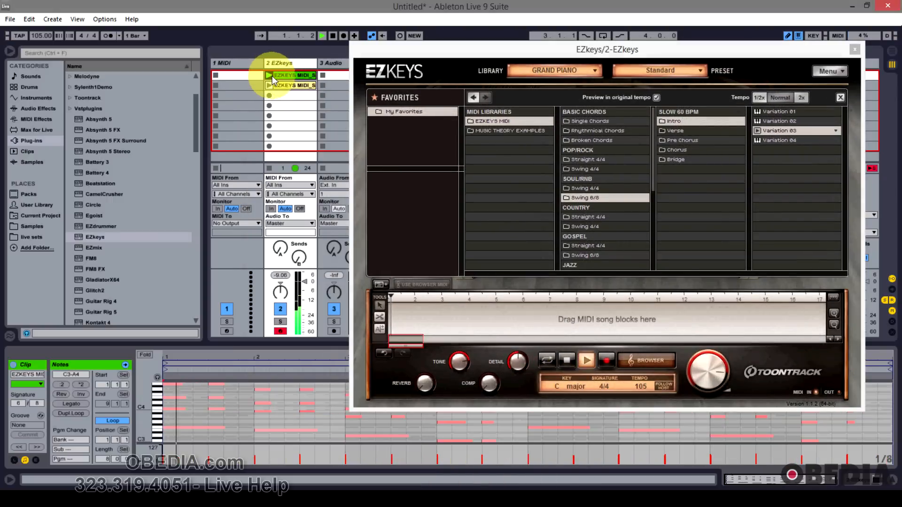
pyautogui.click(269, 85)
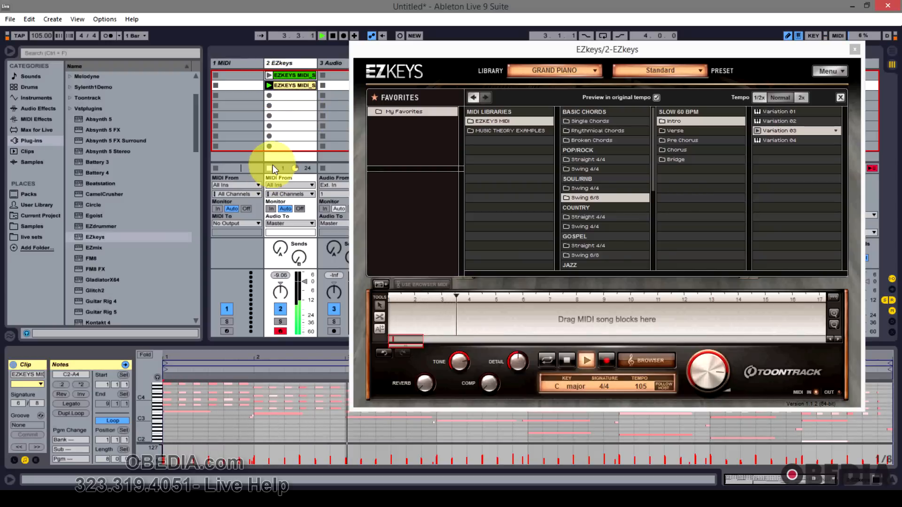
pyautogui.click(435, 61)
pyautogui.moveTo(463, 52); pyautogui.dragTo(345, 47)
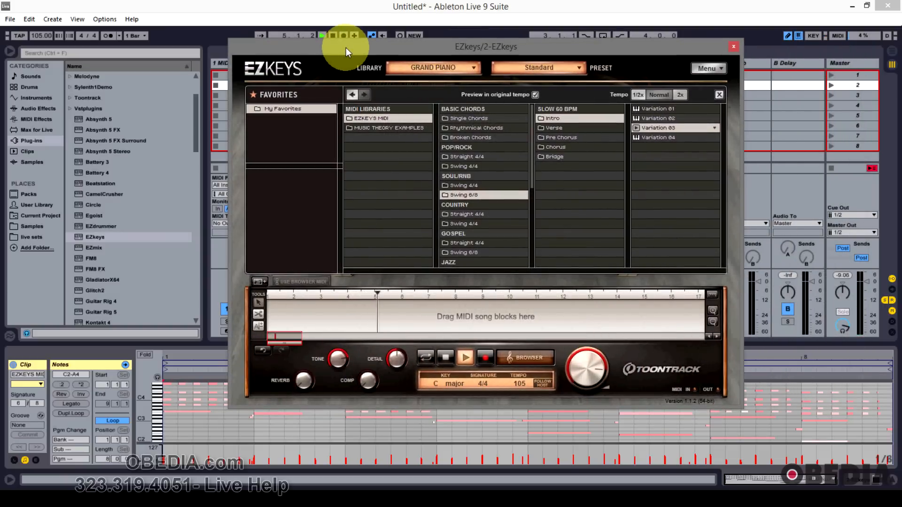
pyautogui.moveTo(370, 46); pyautogui.dragTo(356, 48)
pyautogui.click(334, 36)
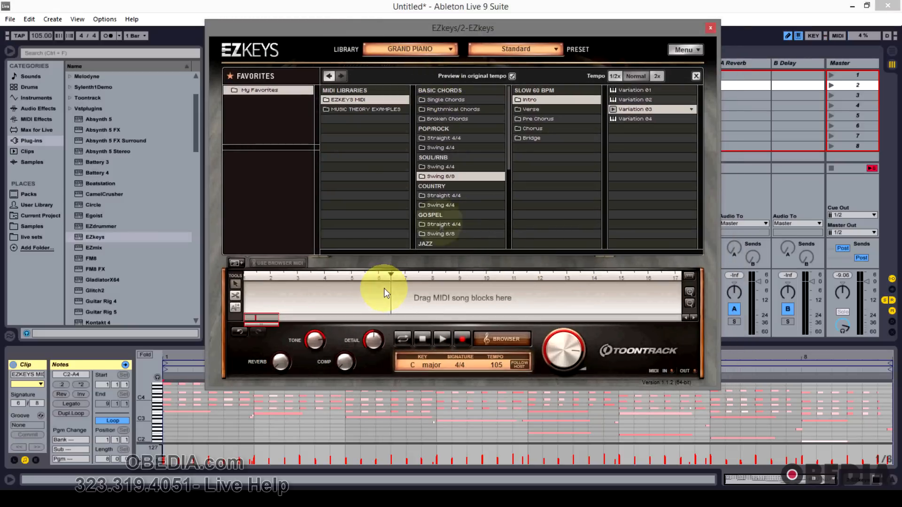
# Step: Place Intro Variation 03 and Variation 04 one after another on the song track
pyautogui.moveTo(630, 112); pyautogui.dragTo(244, 295)
pyautogui.moveTo(625, 116); pyautogui.dragTo(402, 297)
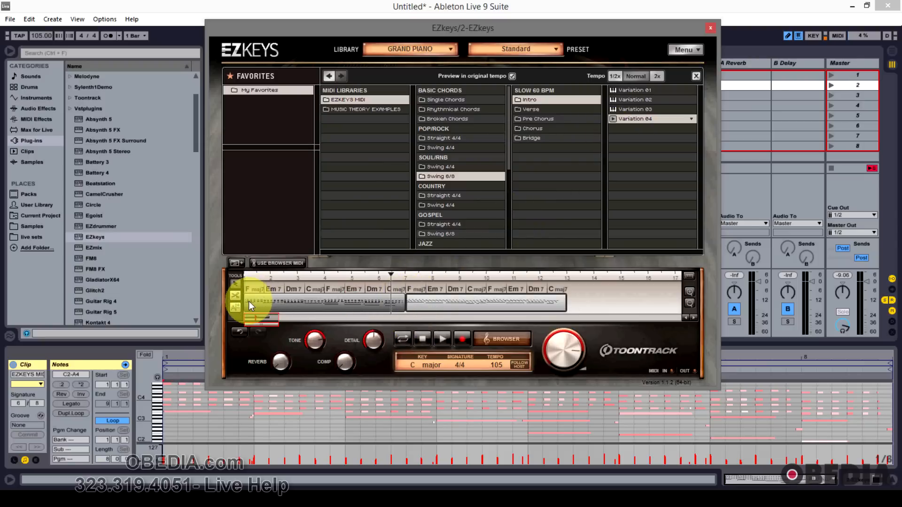
# Step: Split the song track blocks at several points with the scissors tool
pyautogui.click(236, 284)
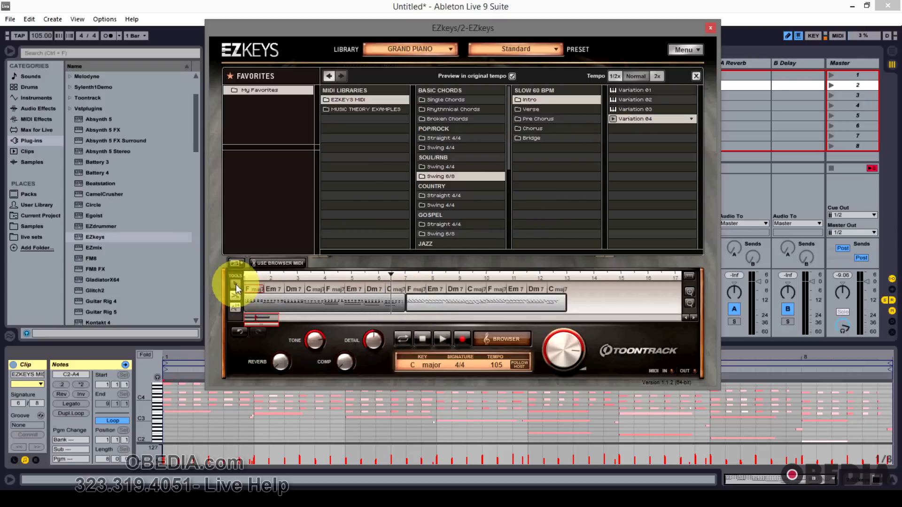
pyautogui.click(292, 307)
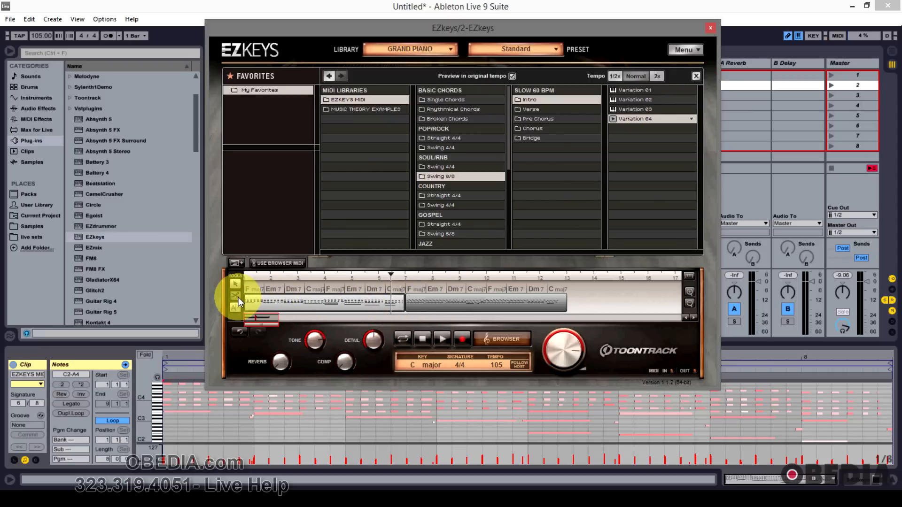
pyautogui.click(291, 304)
pyautogui.click(333, 304)
pyautogui.click(438, 303)
pyautogui.click(485, 301)
pyautogui.click(527, 301)
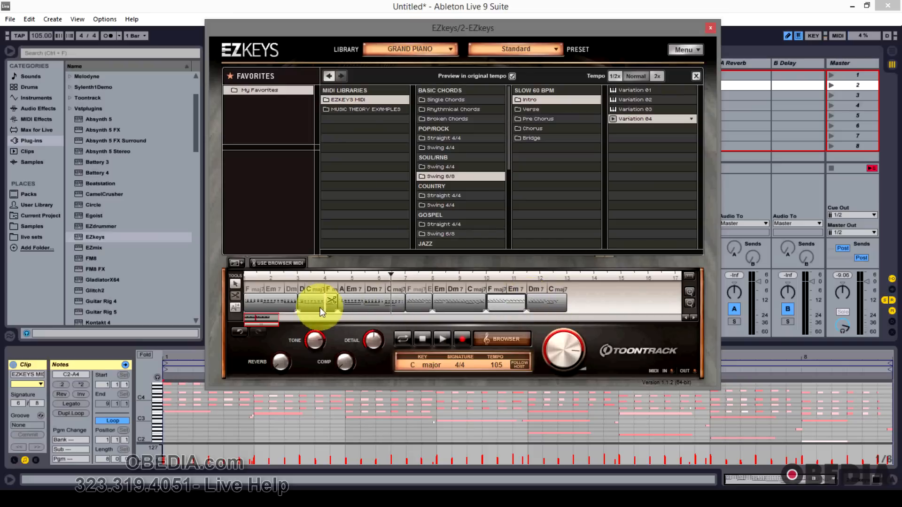
# Step: Set the split block around bar 10 to the Bridge section in its block properties
pyautogui.rightClick(514, 303)
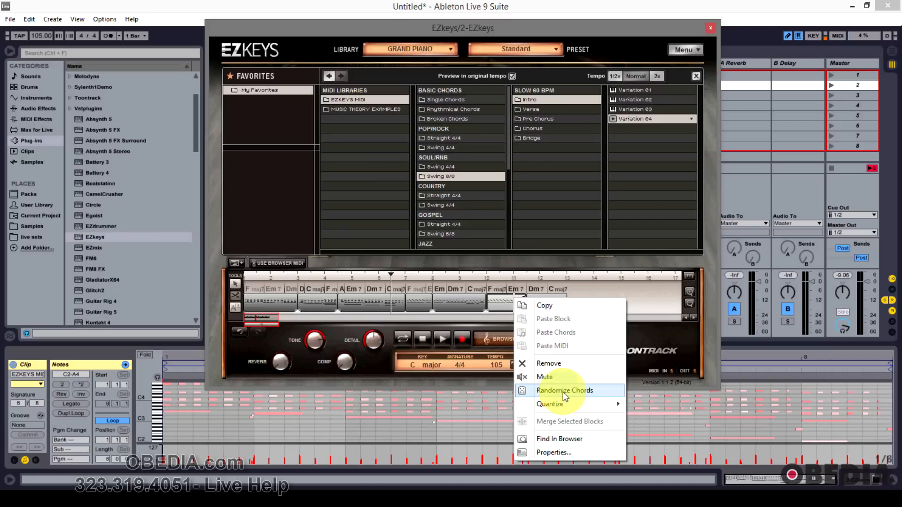
pyautogui.moveTo(566, 409)
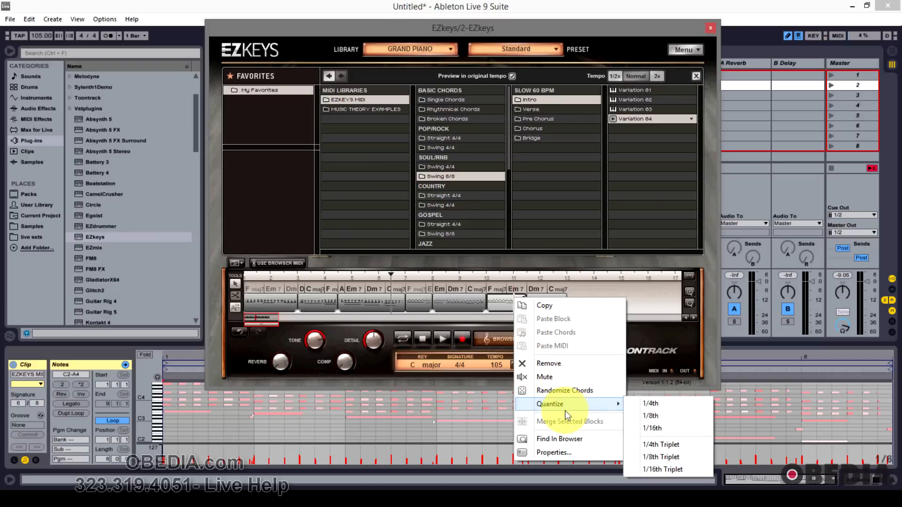
pyautogui.click(558, 453)
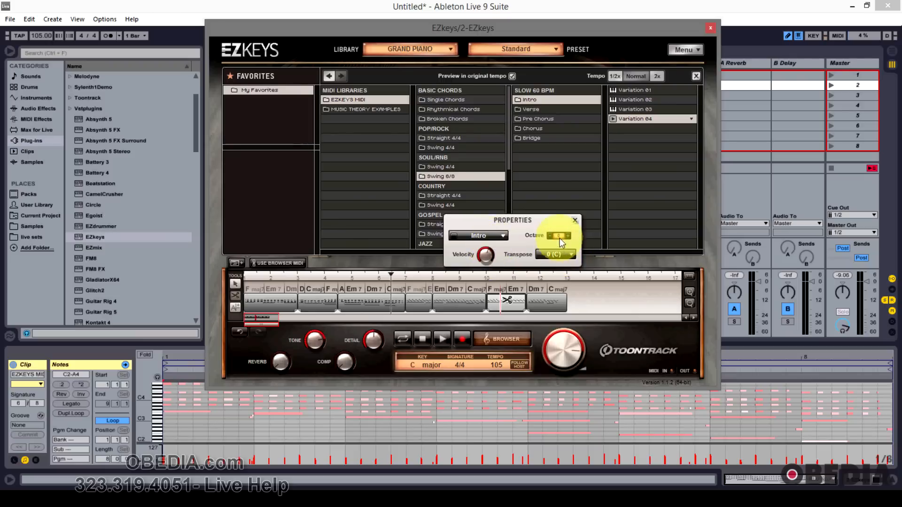
pyautogui.click(498, 236)
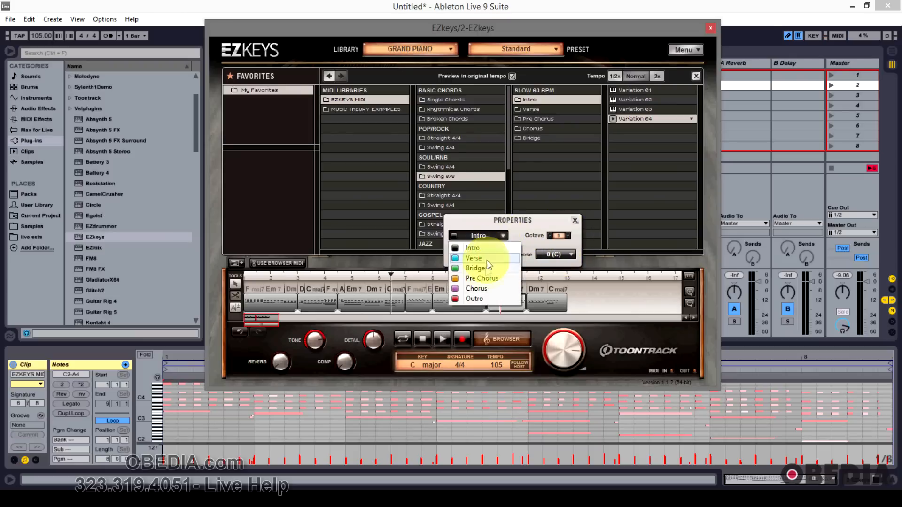
pyautogui.click(492, 278)
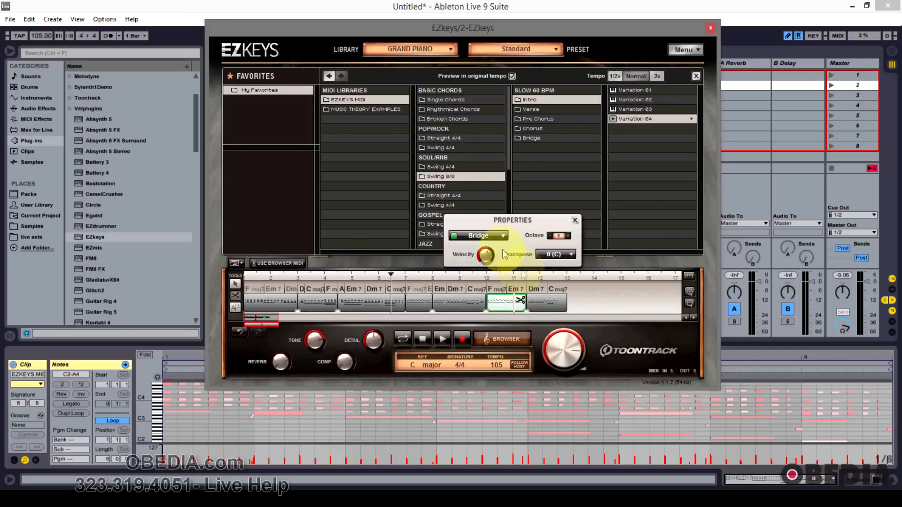
pyautogui.click(575, 220)
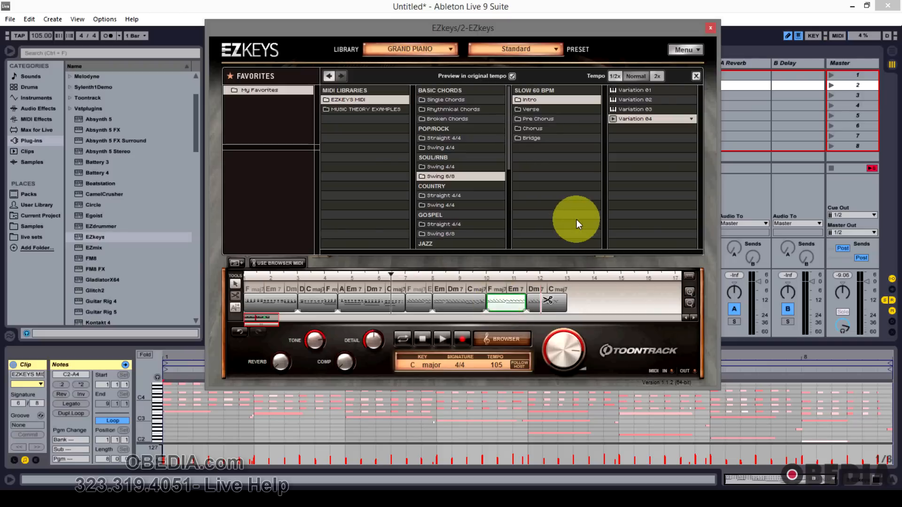
# Step: View the chord divider options on the first block with the chord tool
pyautogui.click(233, 307)
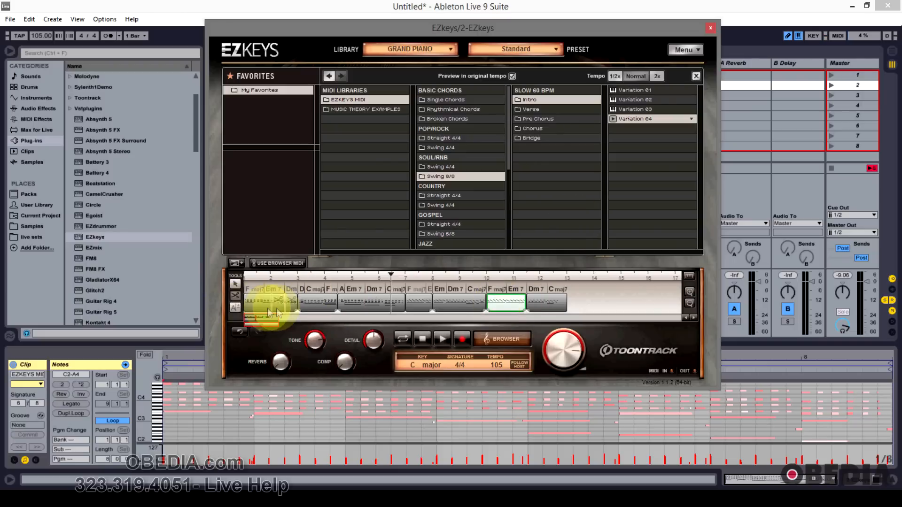
pyautogui.click(234, 306)
pyautogui.rightClick(285, 307)
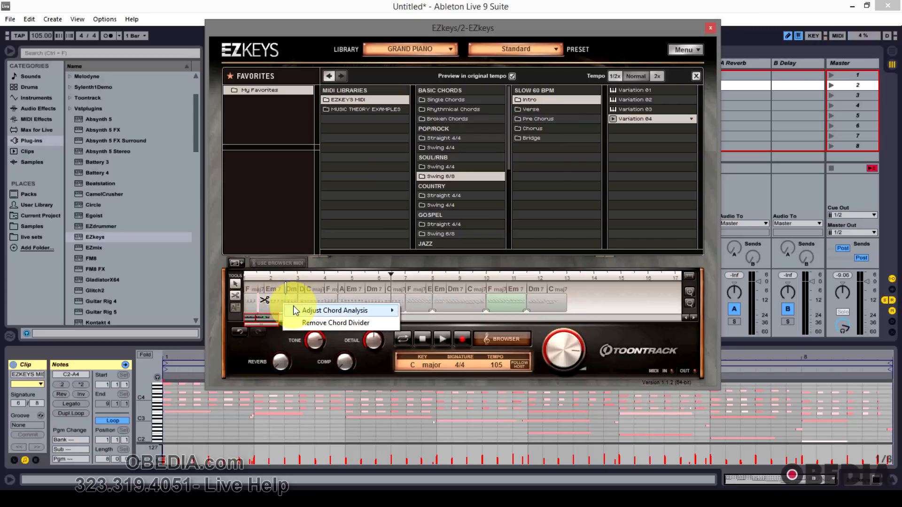
pyautogui.moveTo(310, 311)
pyautogui.moveTo(437, 312)
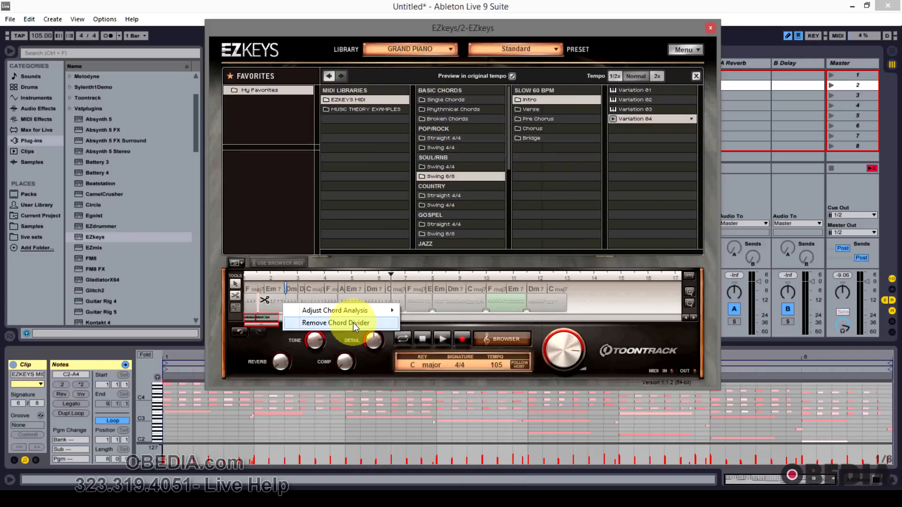
pyautogui.click(278, 235)
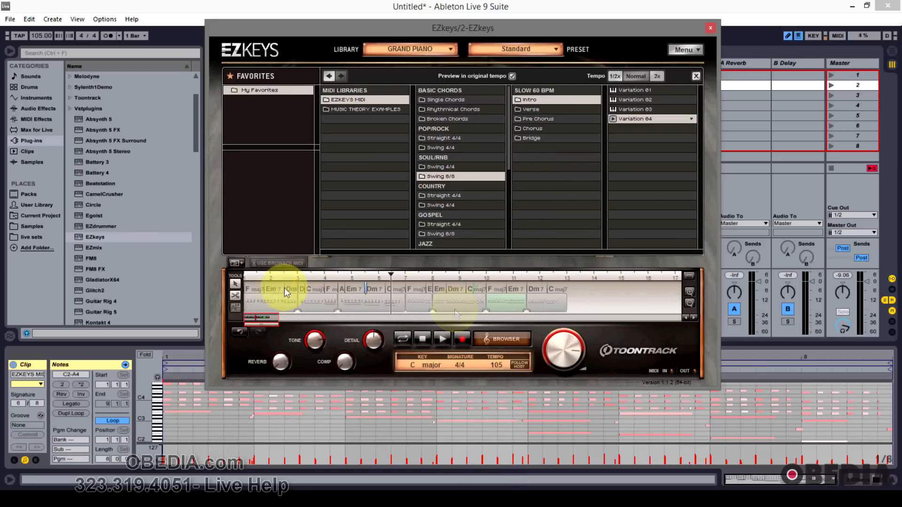
# Step: Select each song block in turn and zoom out to view the whole song track
pyautogui.click(238, 285)
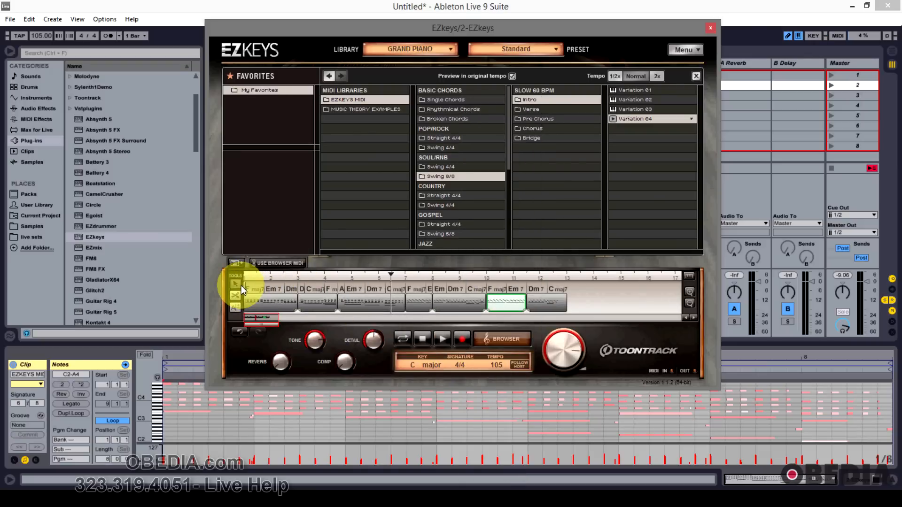
pyautogui.click(324, 307)
pyautogui.click(382, 305)
pyautogui.click(427, 306)
pyautogui.click(449, 305)
pyautogui.click(503, 303)
pyautogui.click(553, 303)
pyautogui.click(274, 304)
pyautogui.moveTo(276, 323); pyautogui.dragTo(226, 332)
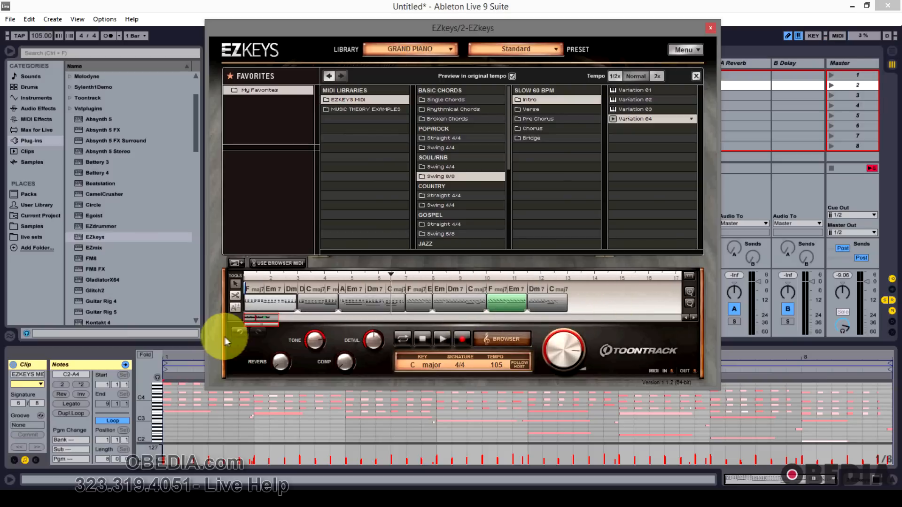
pyautogui.click(690, 293)
pyautogui.click(695, 303)
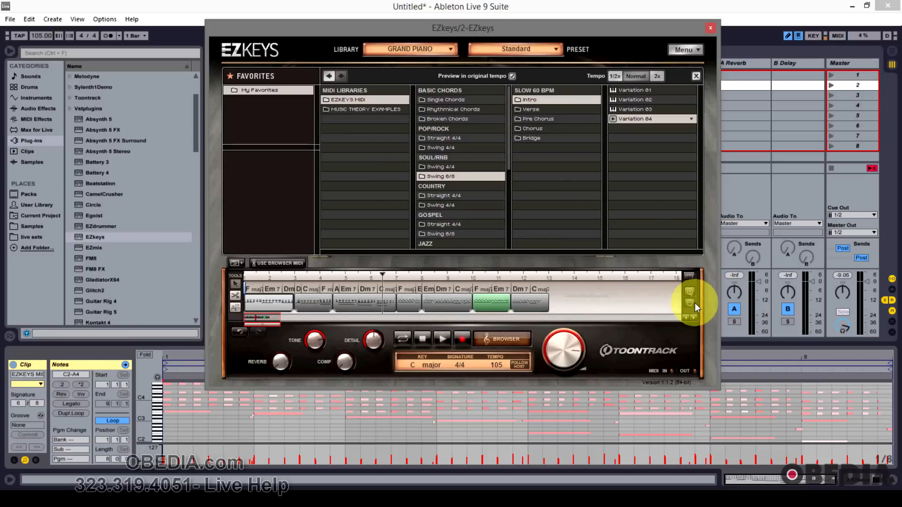
pyautogui.click(695, 303)
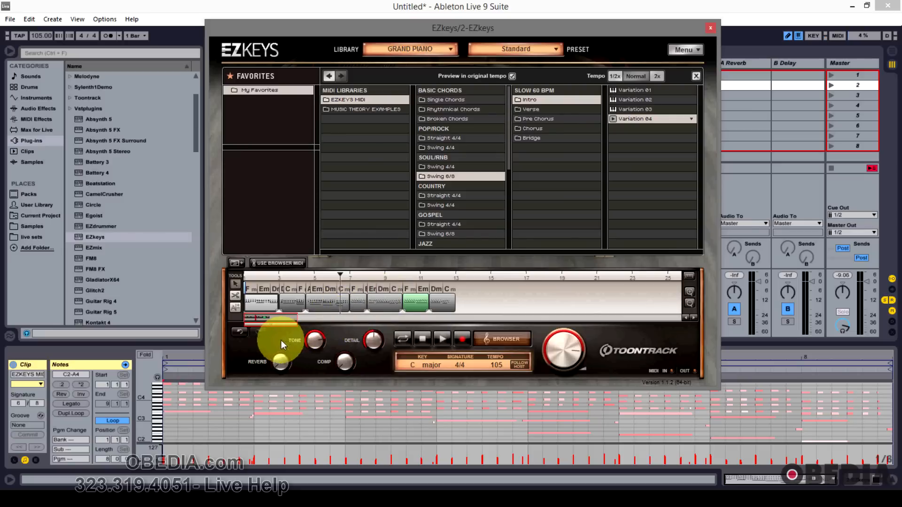
pyautogui.click(241, 330)
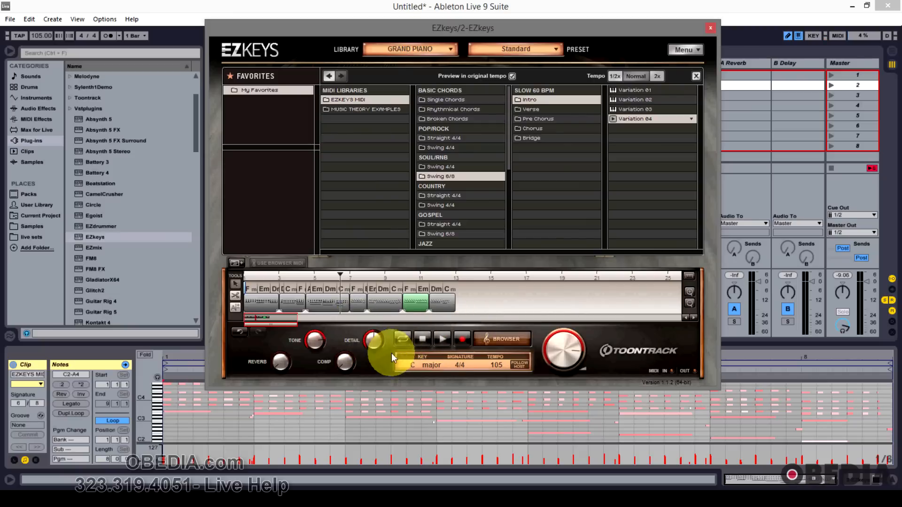
# Step: Try the song track's loop, stop and record transport controls
pyautogui.click(404, 341)
pyautogui.click(405, 342)
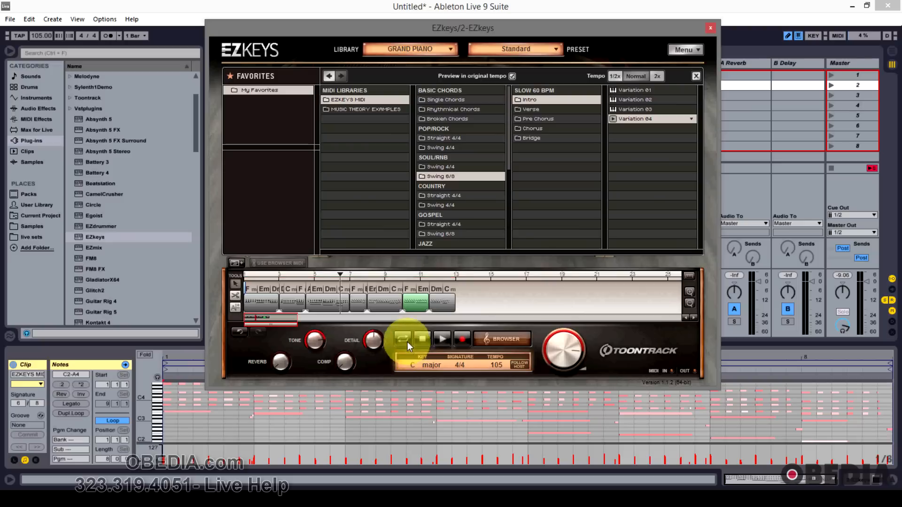
pyautogui.click(421, 339)
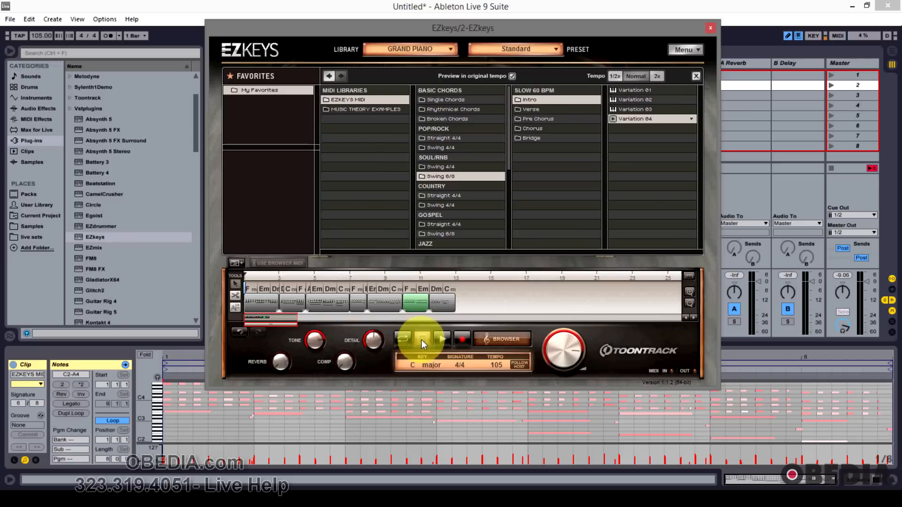
pyautogui.click(464, 340)
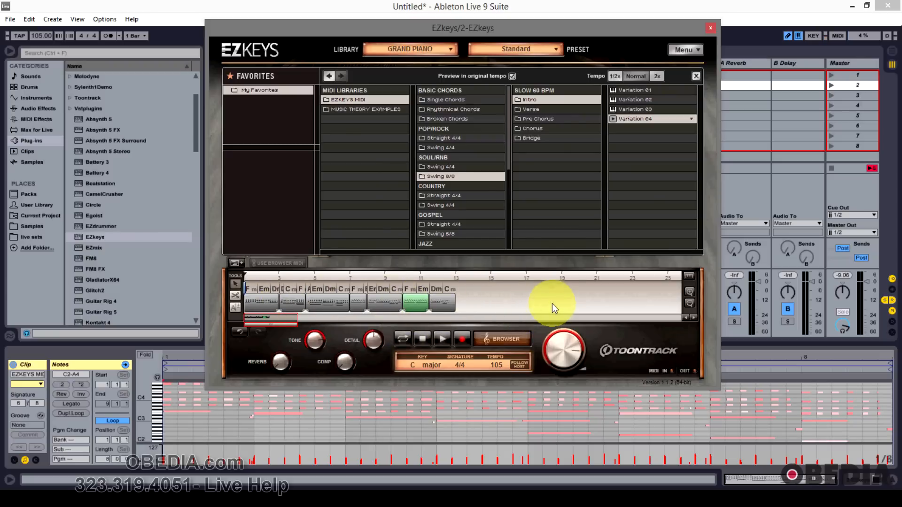
# Step: Close the browser to show the piano, and play and stop the song track
pyautogui.click(515, 337)
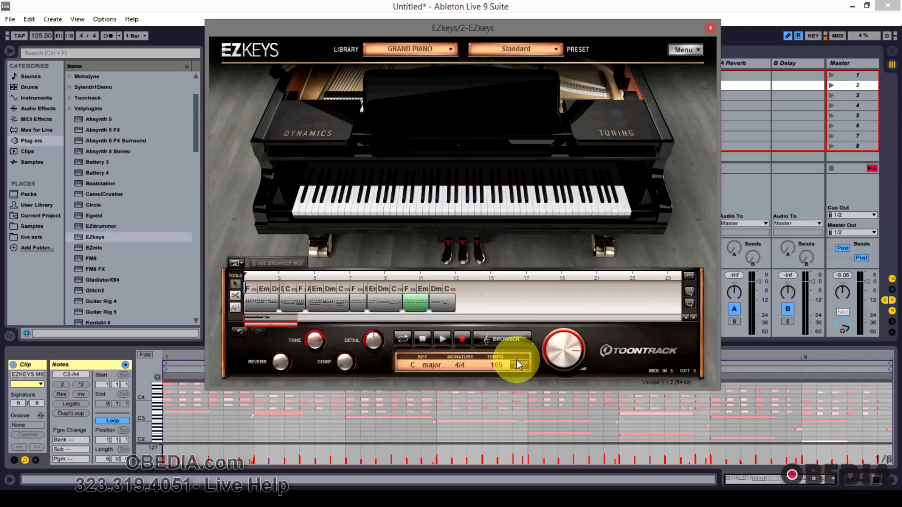
pyautogui.press('space')
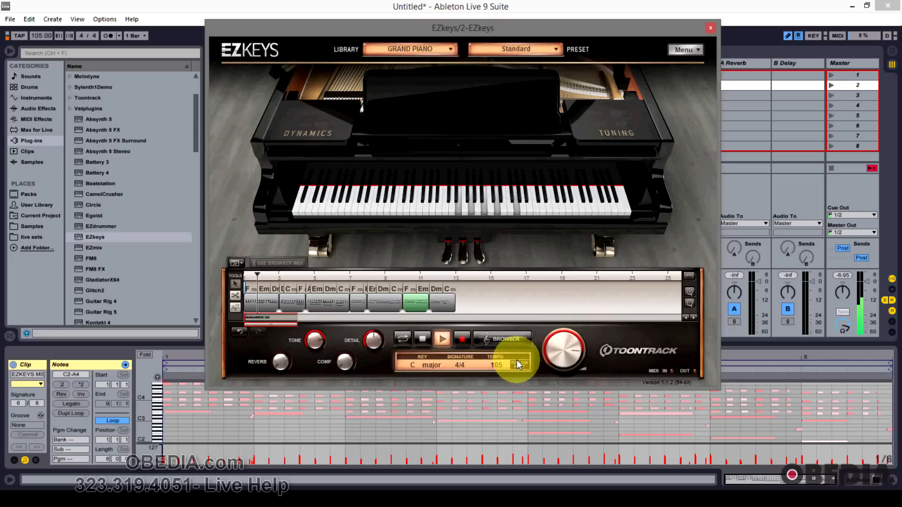
pyautogui.press('space')
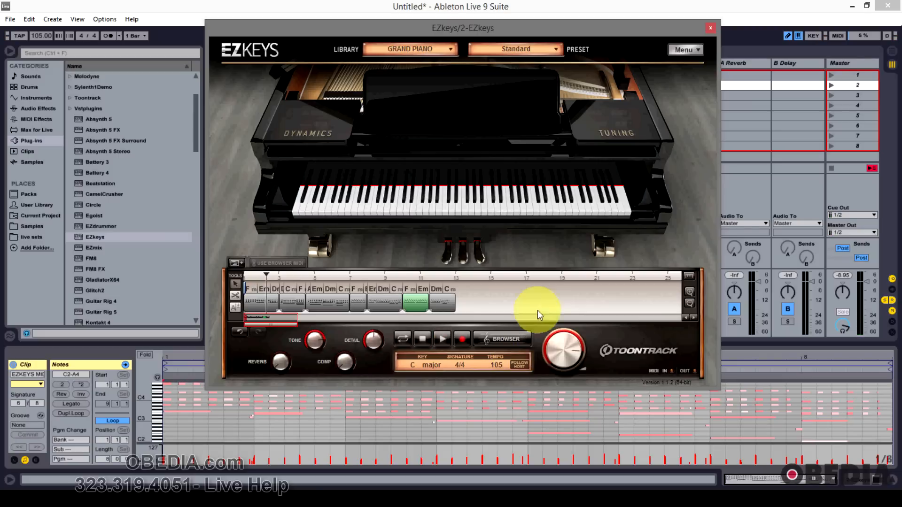
# Step: Move the EZkeys window and drag the main volume knob
pyautogui.moveTo(521, 29); pyautogui.dragTo(504, 52)
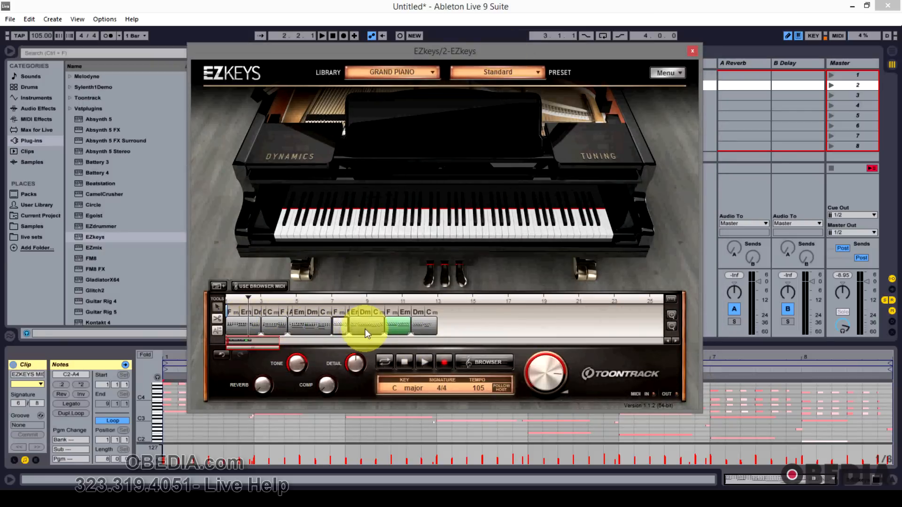
pyautogui.moveTo(245, 50); pyautogui.dragTo(280, 60)
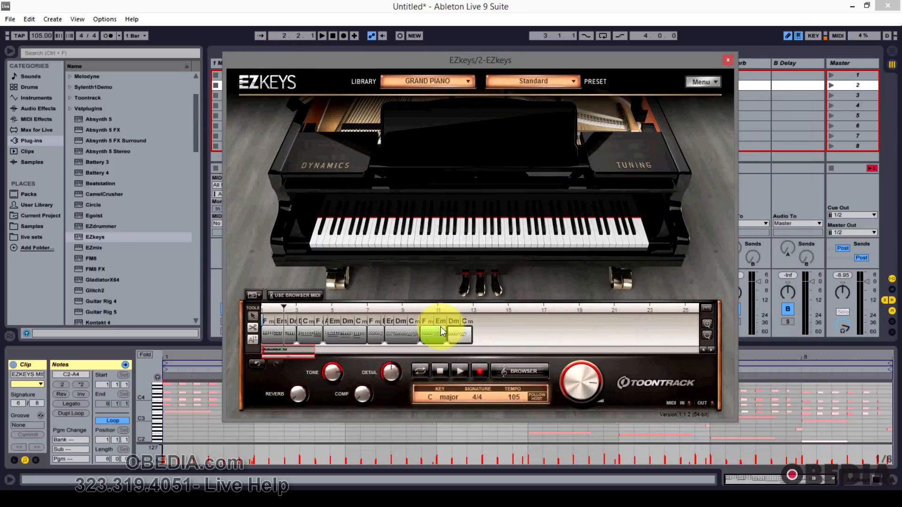
pyautogui.moveTo(562, 60); pyautogui.dragTo(550, 53)
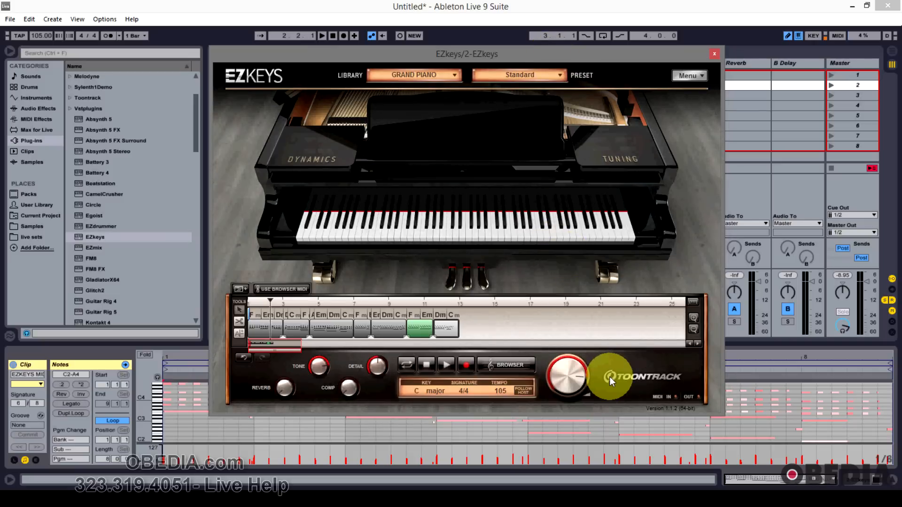
pyautogui.moveTo(566, 379); pyautogui.dragTo(588, 410)
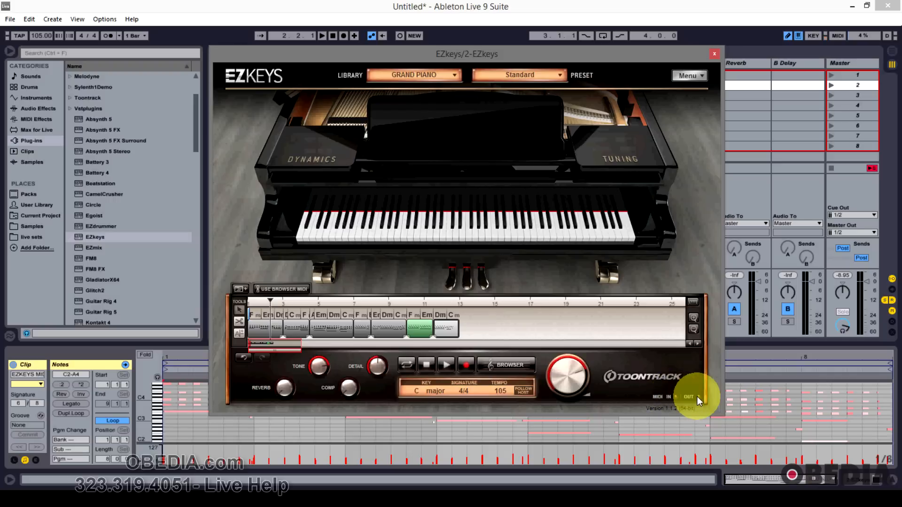
# Step: Browse the plugin's main menu, including the Knob Mode and Song Track submenus, without changing anything
pyautogui.click(688, 75)
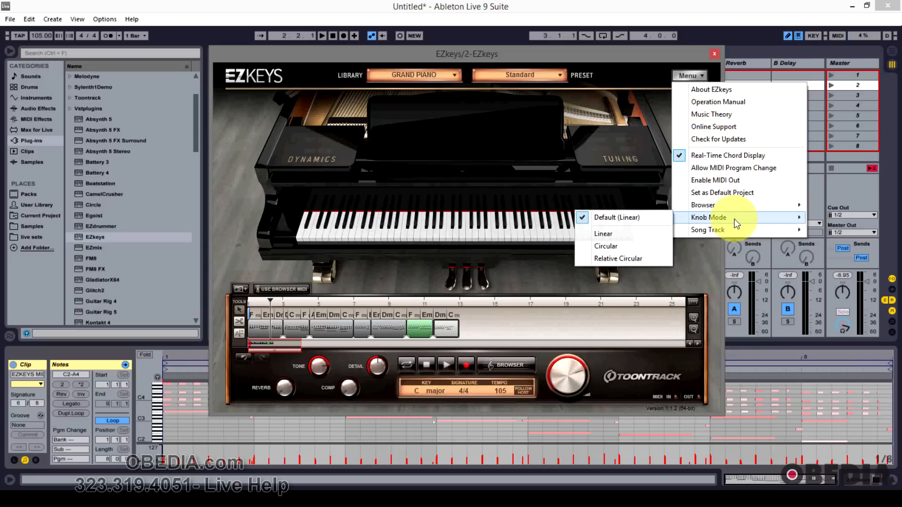
pyautogui.moveTo(735, 232)
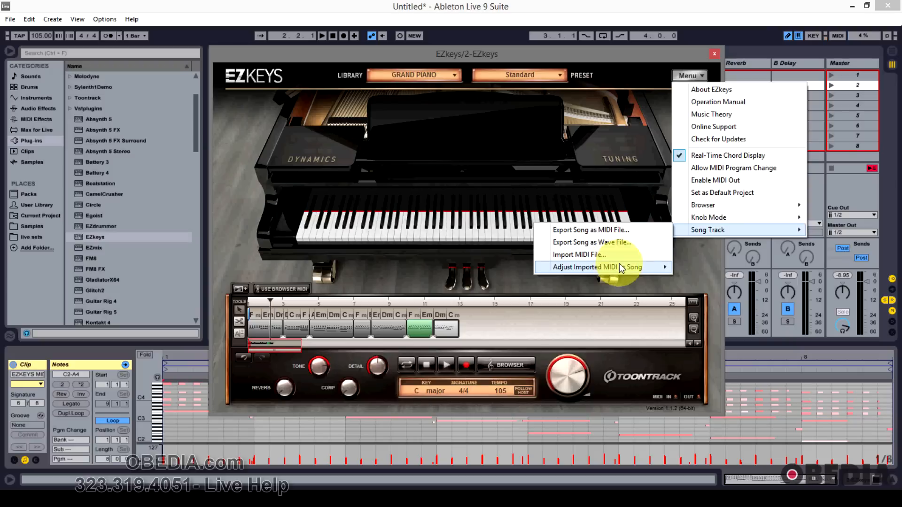
pyautogui.moveTo(726, 206)
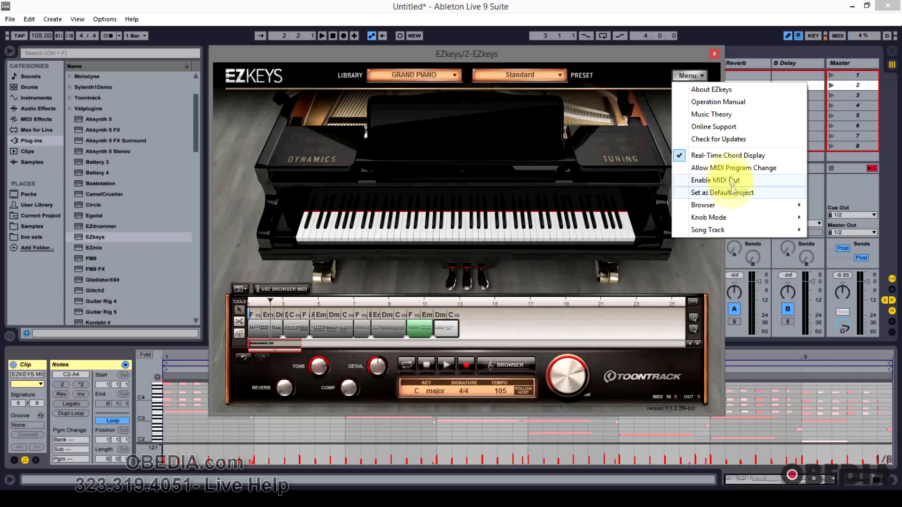
pyautogui.click(634, 73)
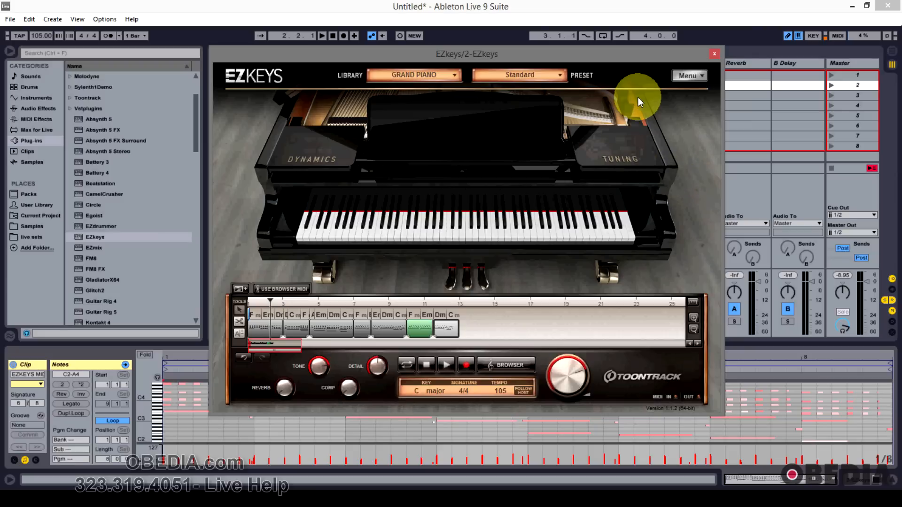
# Step: Review the available presets and piano libraries without changing either selection
pyautogui.click(559, 75)
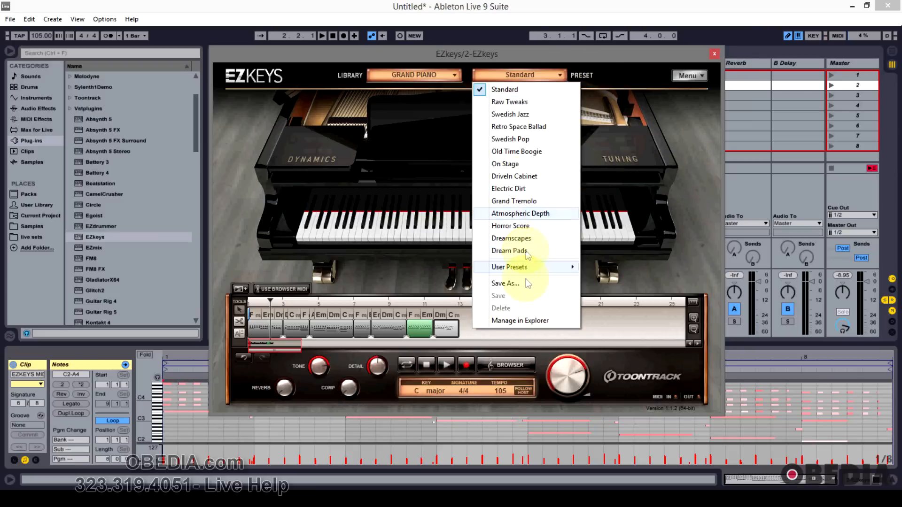
pyautogui.click(548, 74)
pyautogui.click(436, 75)
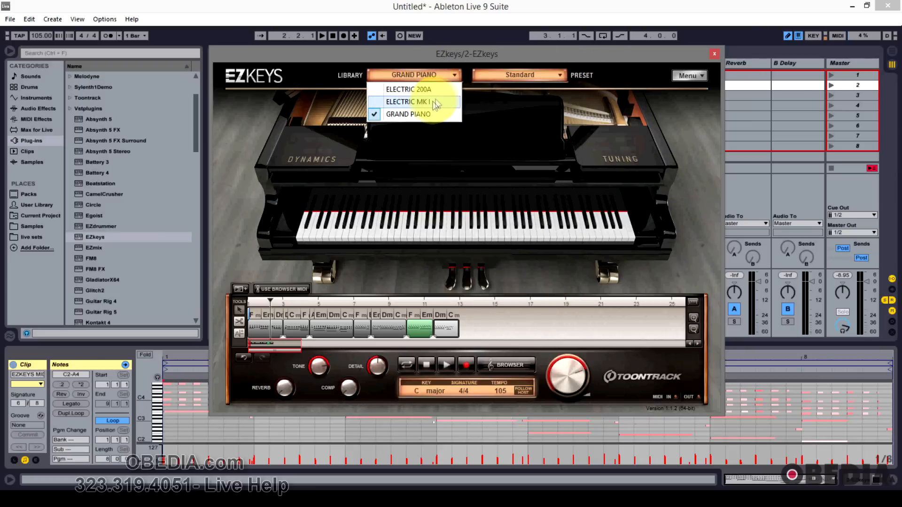
pyautogui.click(500, 71)
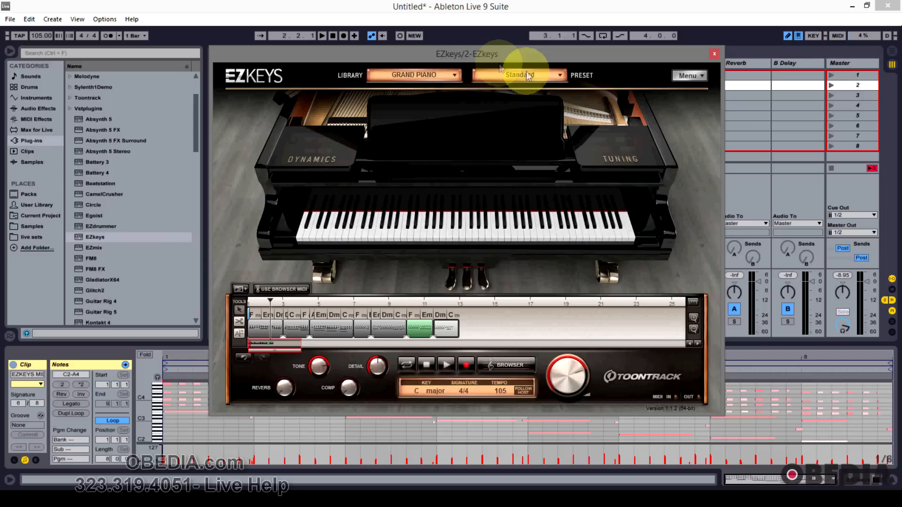
# Step: Switch the piano preset to Horror Score
pyautogui.click(560, 75)
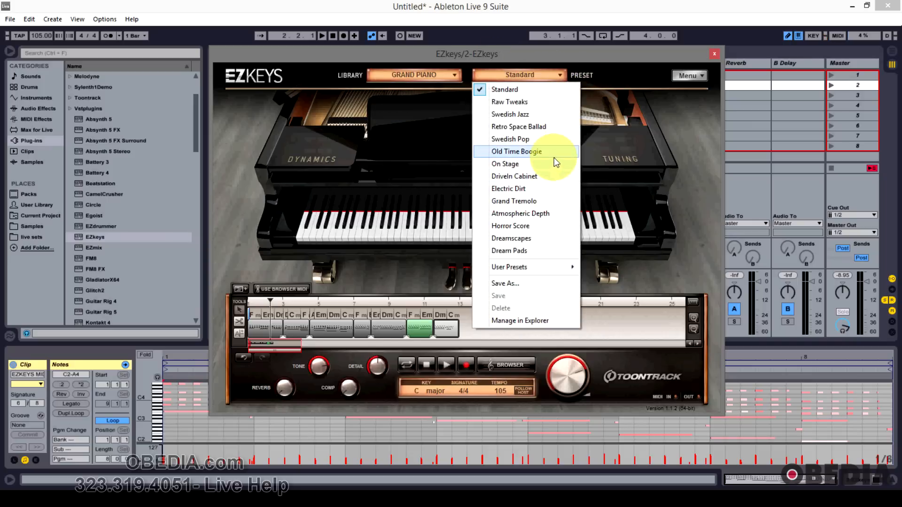
pyautogui.click(552, 225)
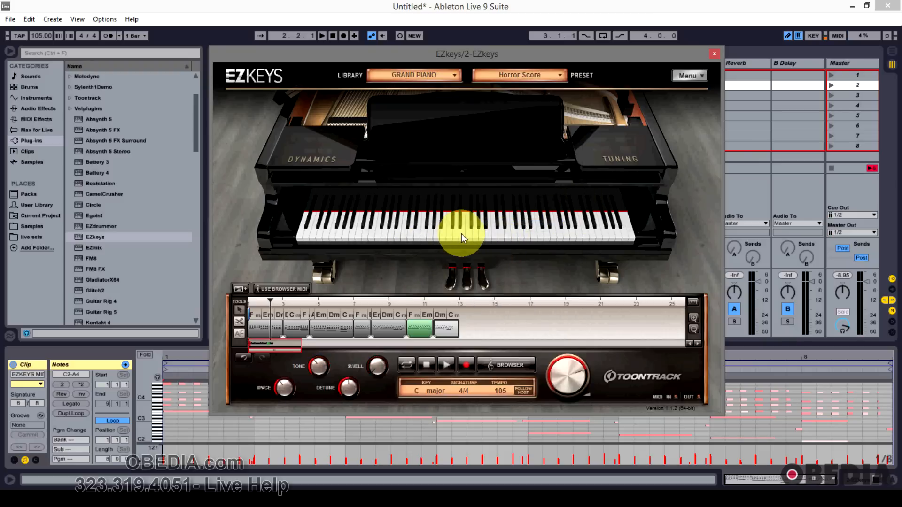
pyautogui.click(509, 364)
pyautogui.click(508, 364)
pyautogui.click(510, 364)
pyautogui.click(508, 362)
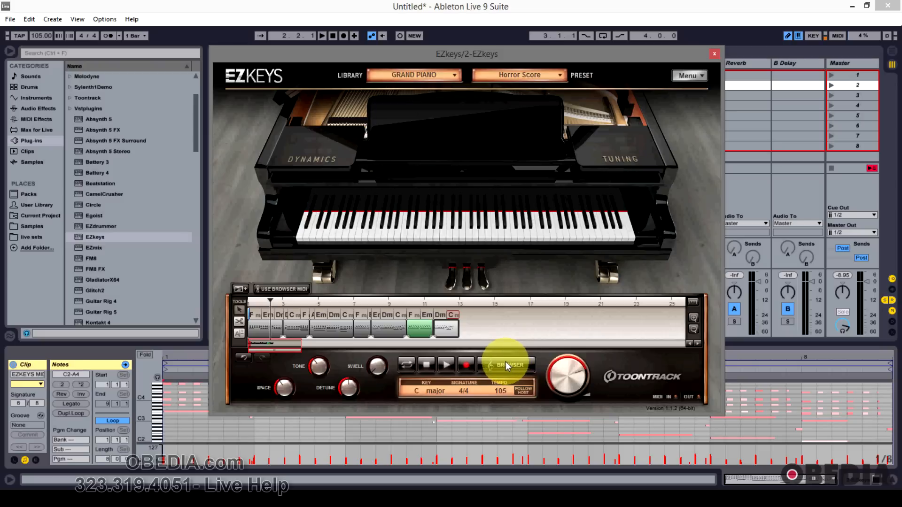
# Step: Reposition the EZkeys plugin window slightly within the screen
pyautogui.moveTo(493, 57)
pyautogui.mouseDown()
pyautogui.moveTo(487, 84)
pyautogui.moveTo(477, 48)
pyautogui.mouseUp()
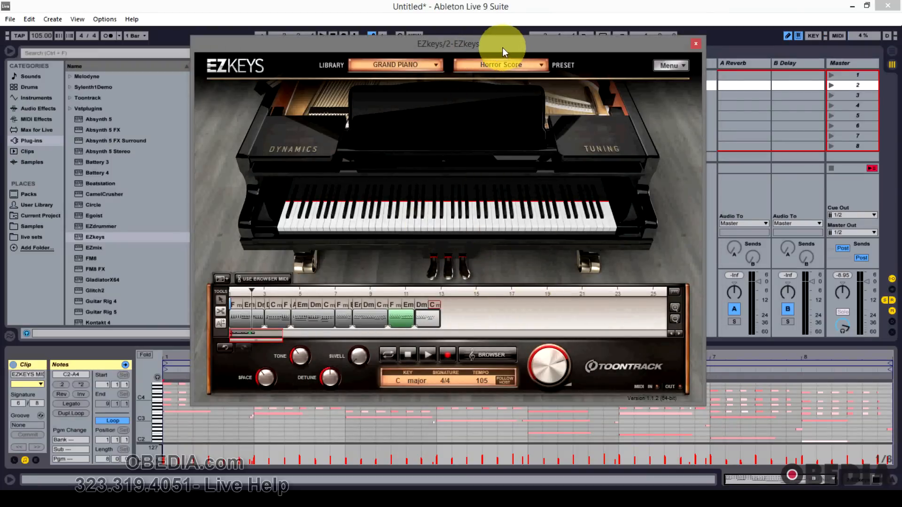
pyautogui.moveTo(503, 47); pyautogui.dragTo(502, 63)
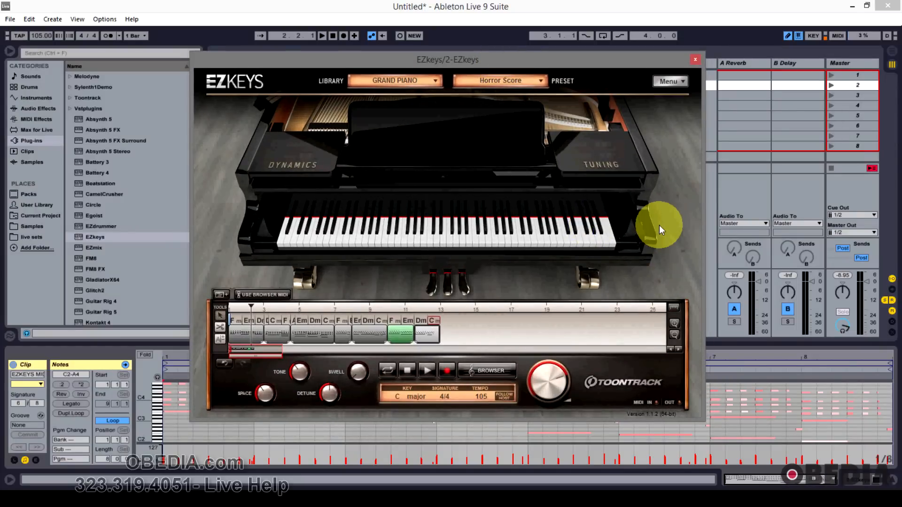